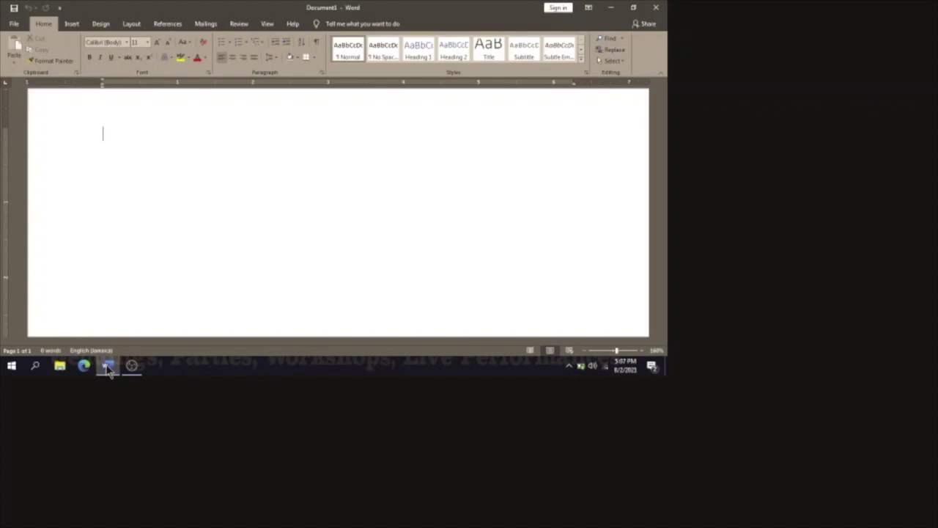
Step: Launch the Step-by-Step Mail Merge Wizard from the Mailings tab's Start Mail Merge menu
click(202, 24)
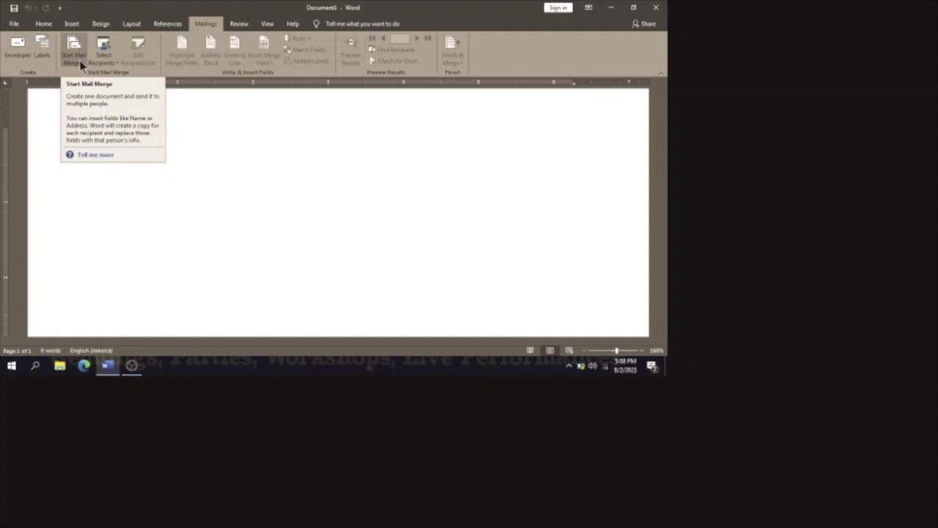
click(79, 61)
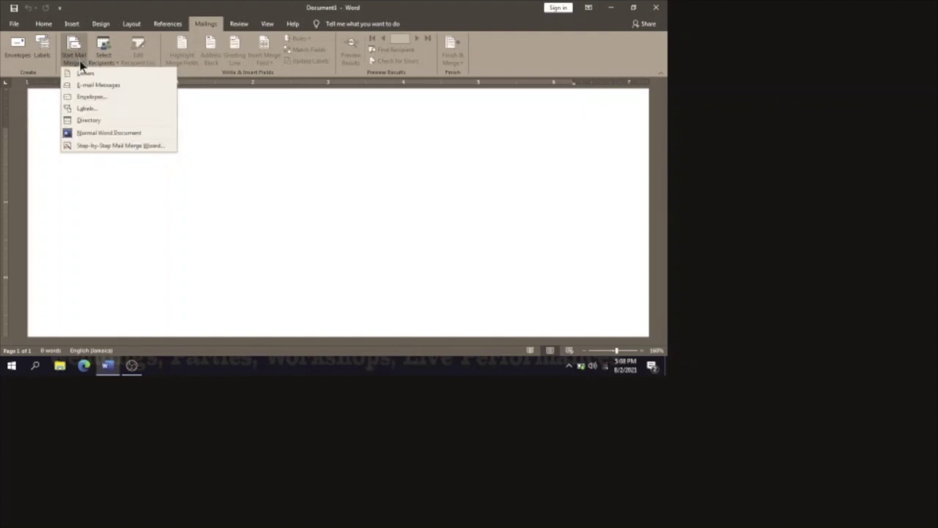
click(83, 147)
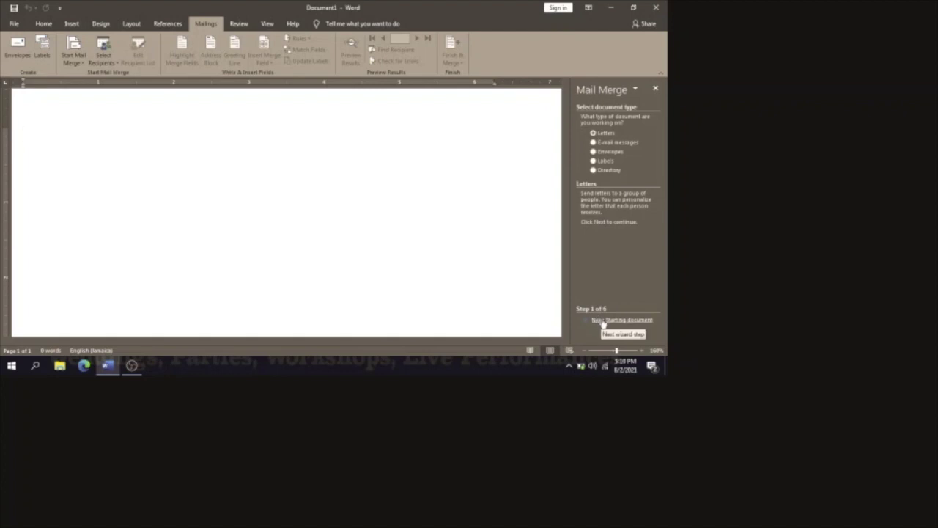
Step: Keep Letters as the document type and continue to the starting document step
click(604, 321)
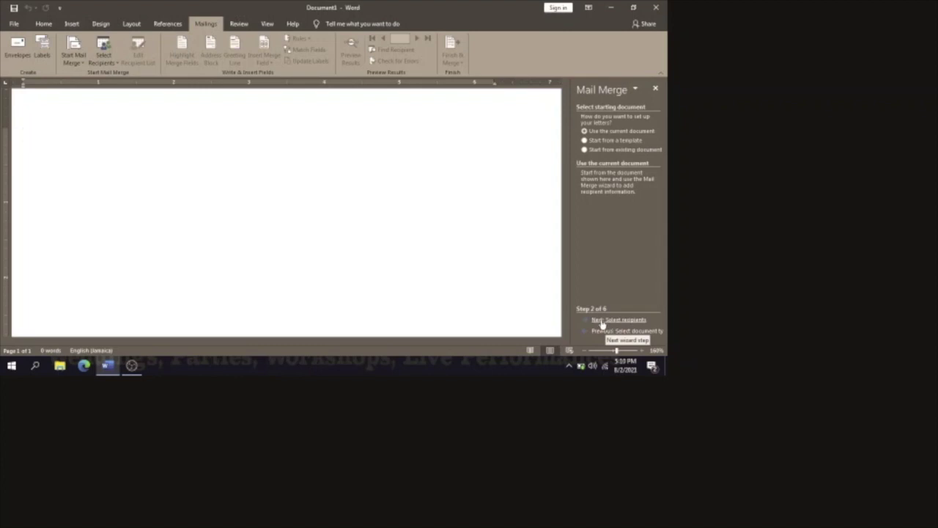
Step: Keep 'Use the current document' and continue to the Select recipients step
click(610, 321)
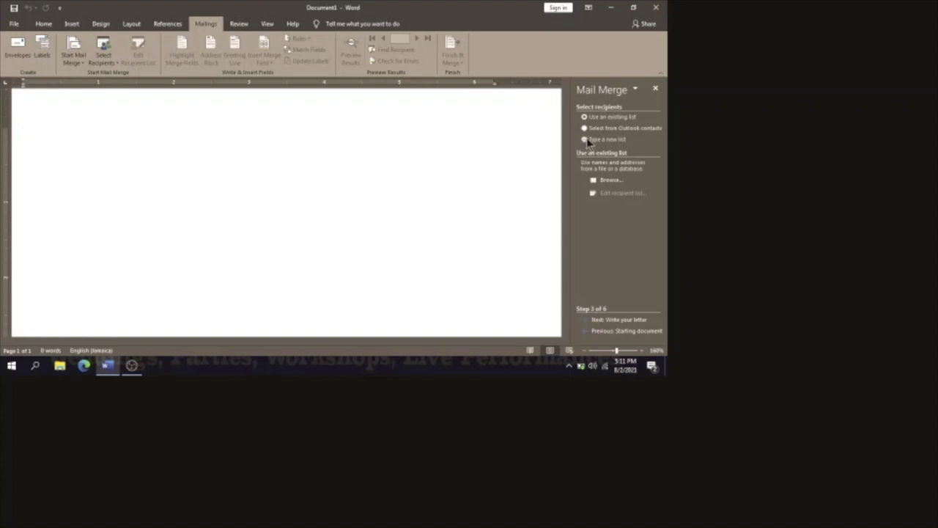
Step: Choose 'Type a new list' for recipients and create a new address list
click(585, 139)
click(609, 181)
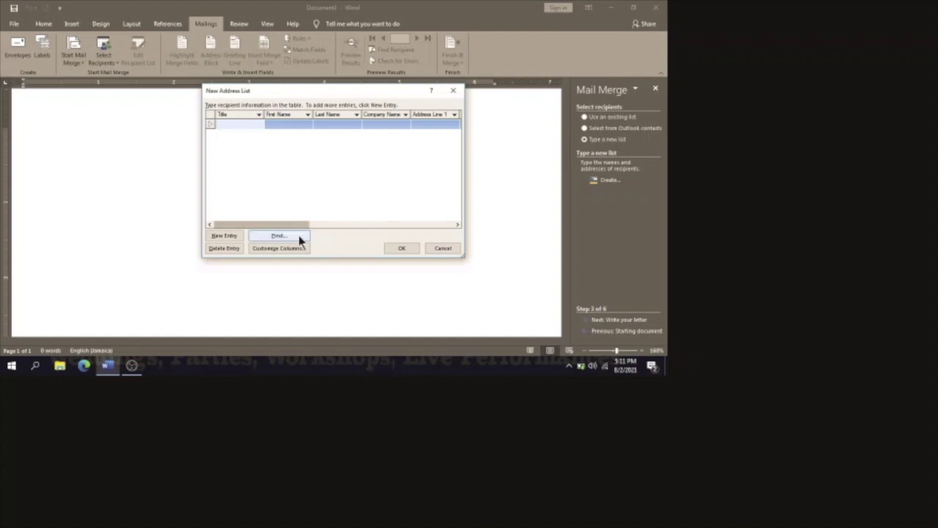
Step: Review the New Address List's default columns, then open Customize Columns
drag(289, 226, 450, 216)
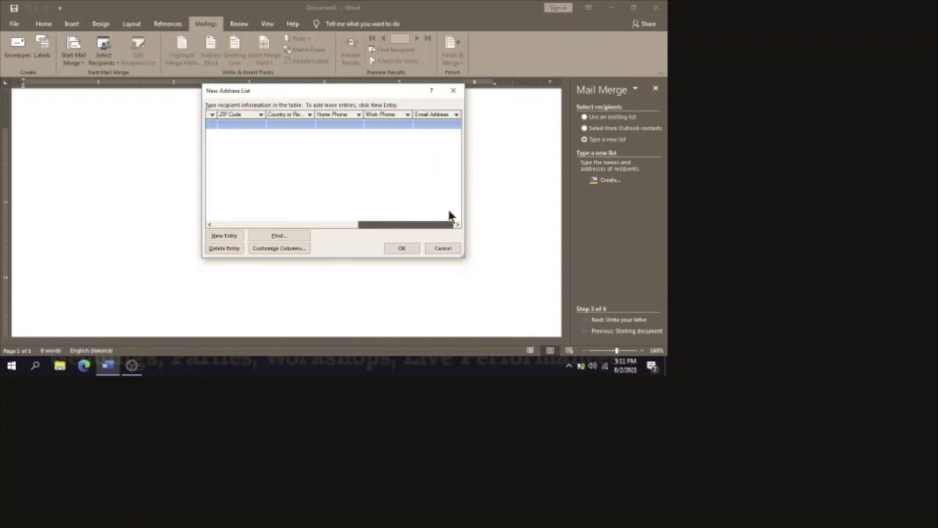
drag(450, 216, 268, 203)
click(220, 121)
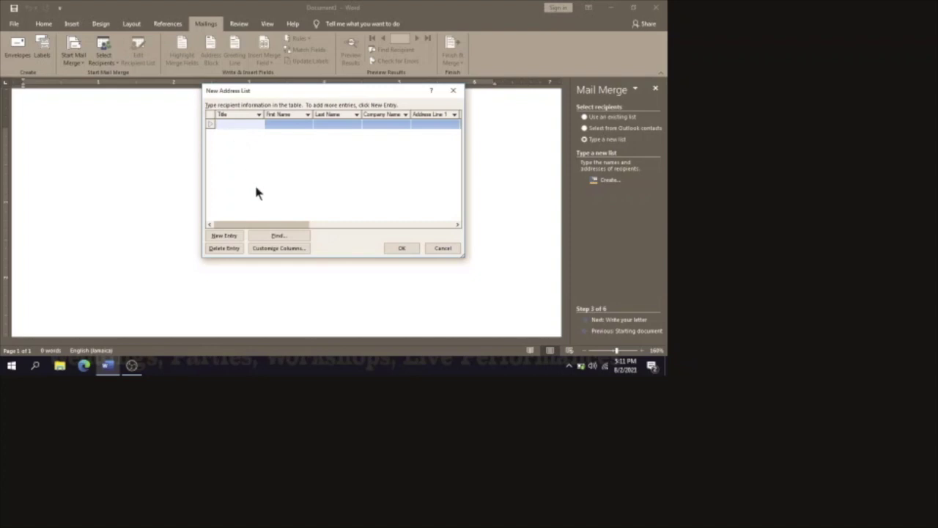
click(280, 248)
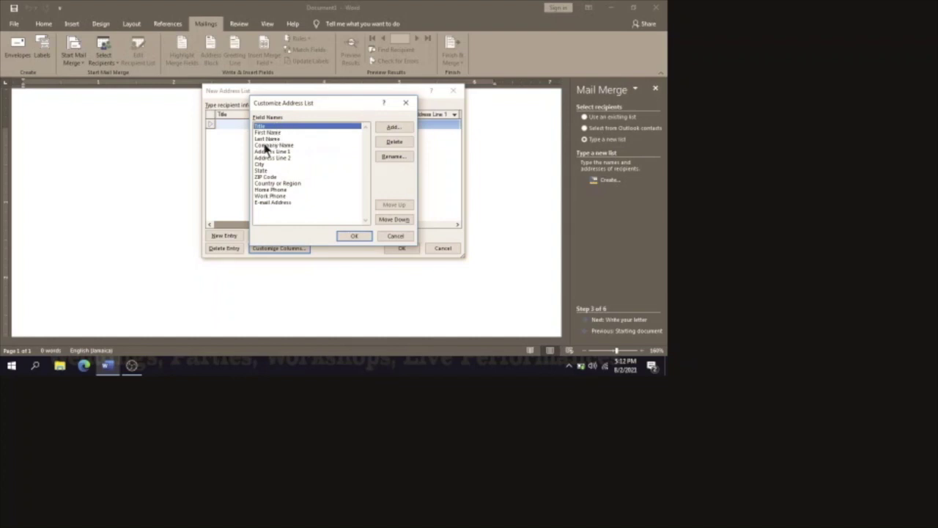
Step: Delete the Company Name, City, State and ZIP Code fields, confirming each deletion
click(267, 146)
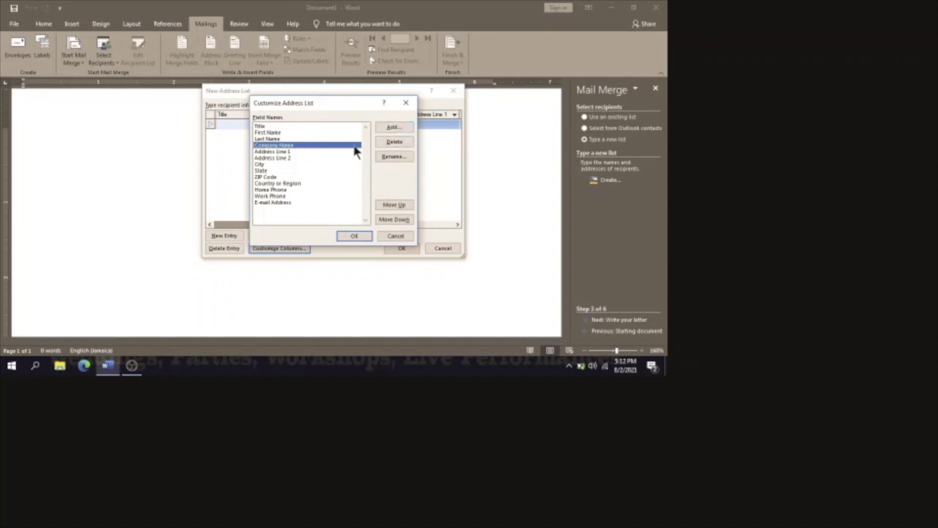
click(402, 145)
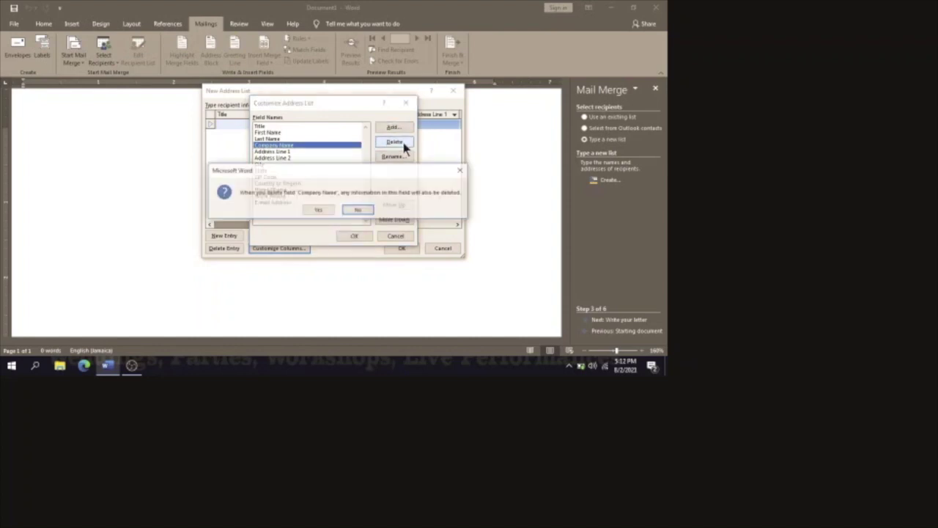
click(315, 211)
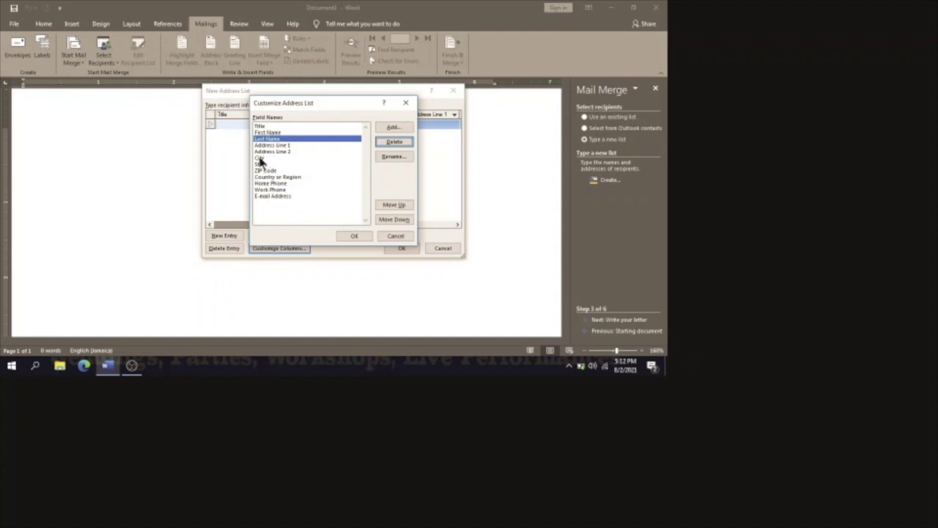
click(262, 158)
click(395, 142)
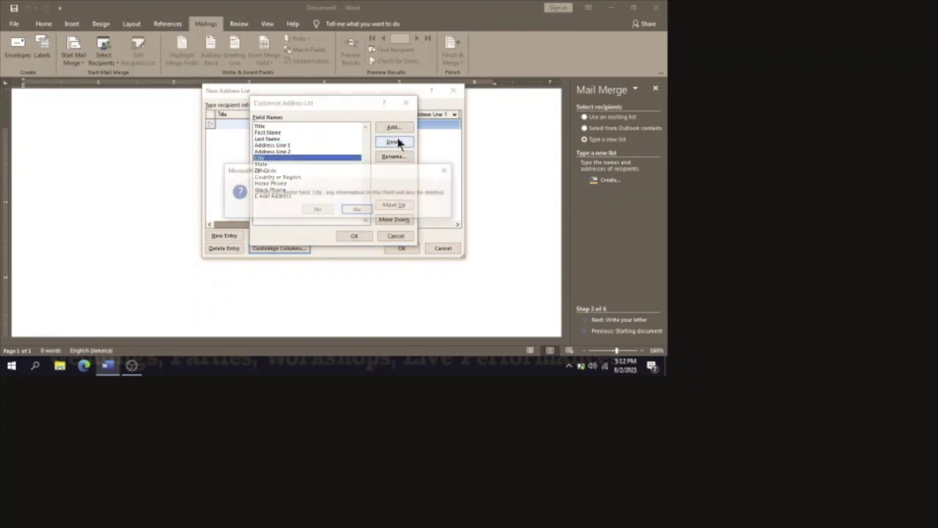
click(314, 210)
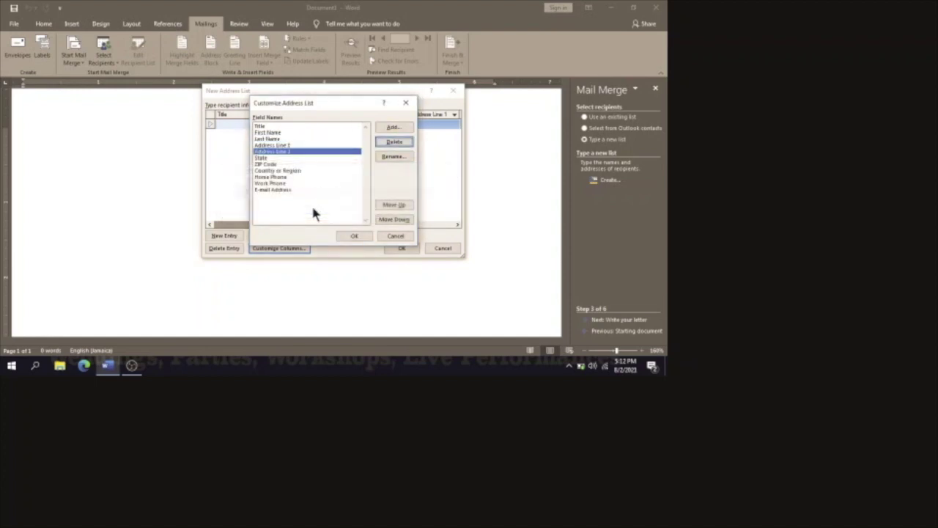
click(266, 159)
click(388, 142)
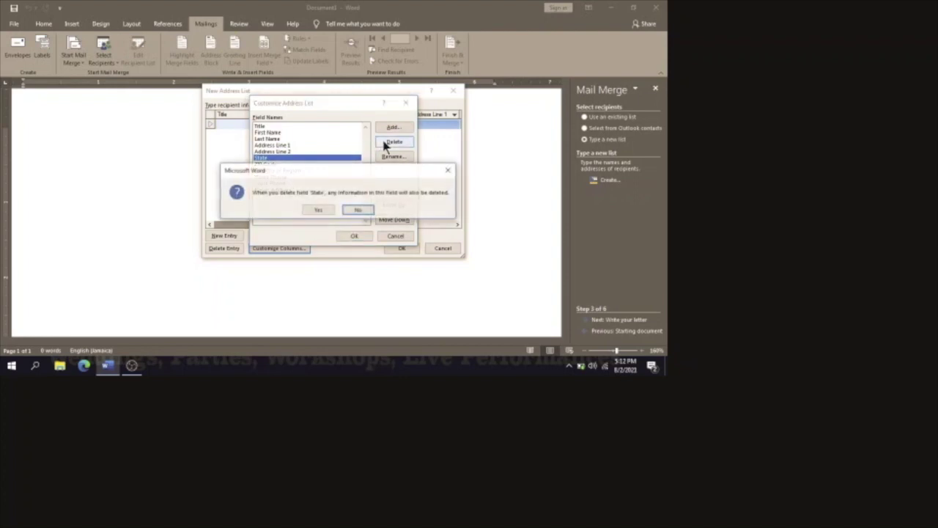
click(323, 211)
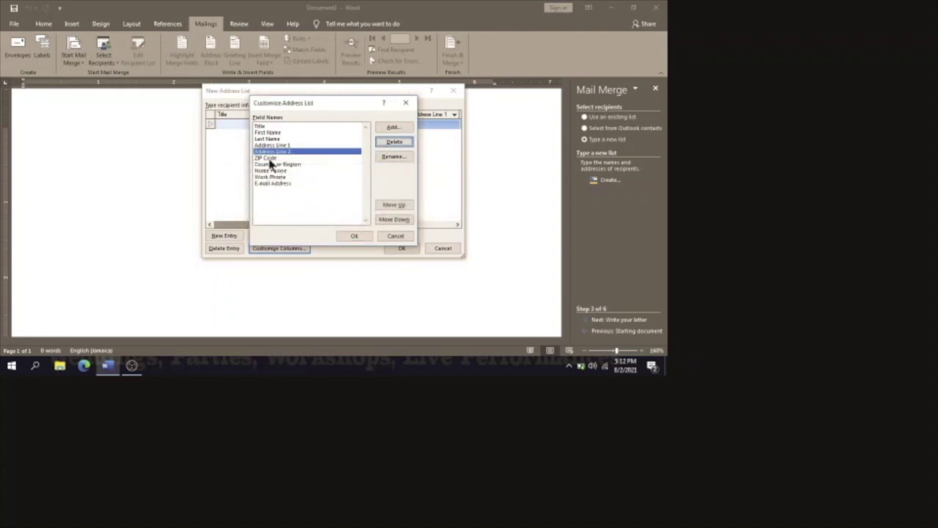
click(268, 158)
click(387, 144)
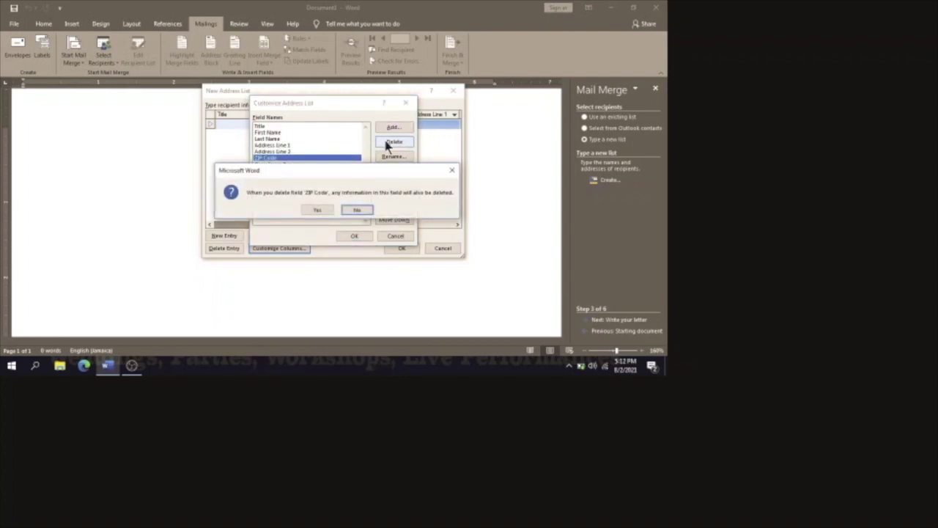
click(317, 211)
Step: Delete Country or Region, Home Phone, Work Phone and E-mail Address, then add a field named 'Amount'
click(278, 158)
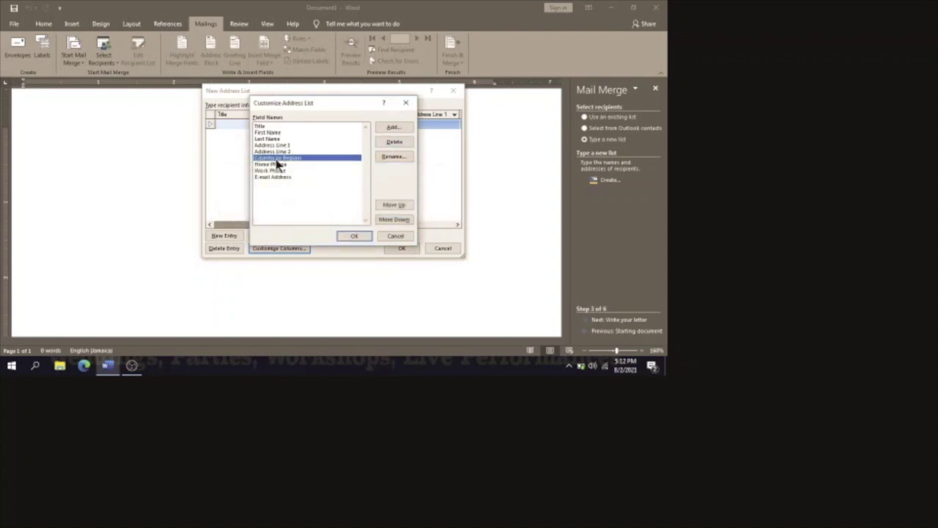
click(395, 142)
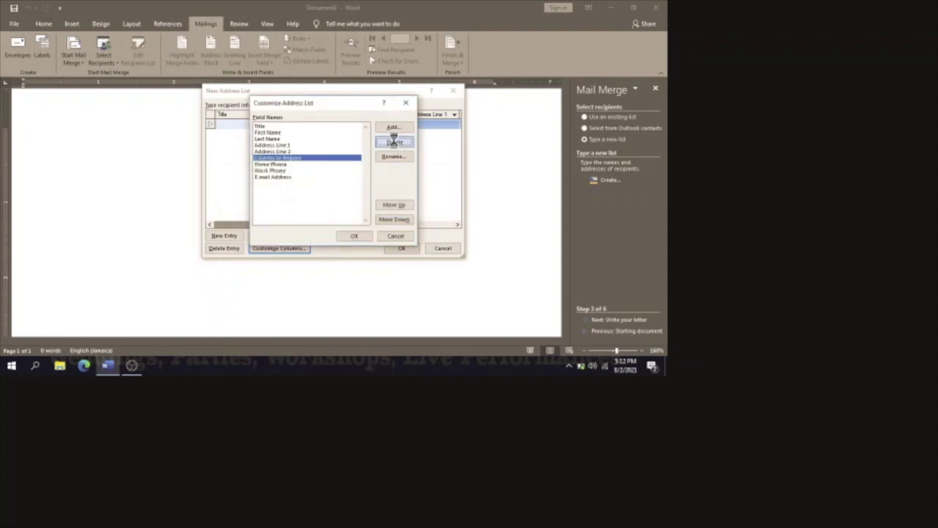
click(317, 210)
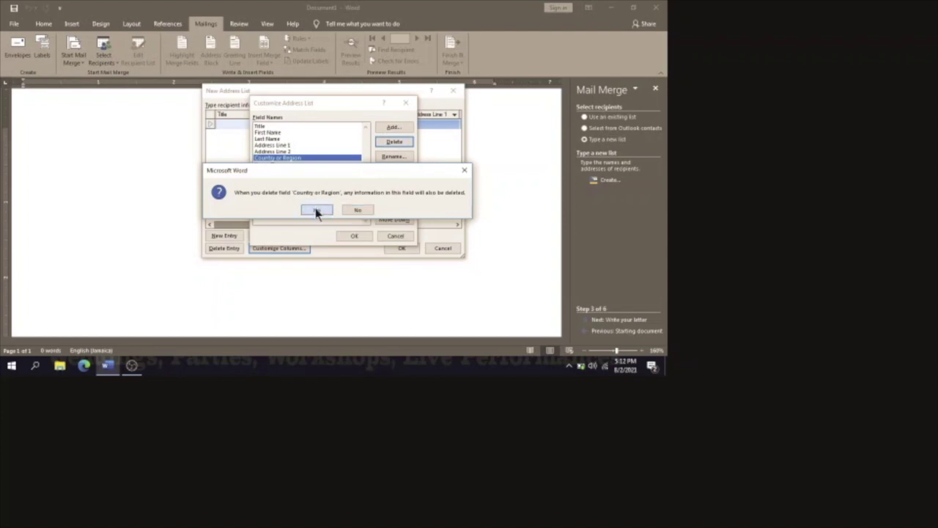
click(271, 158)
click(393, 142)
click(316, 210)
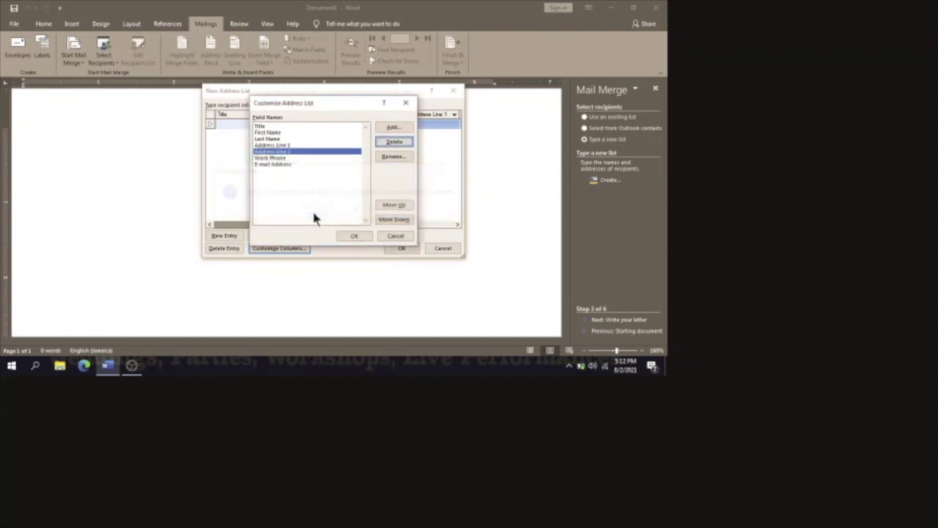
click(270, 159)
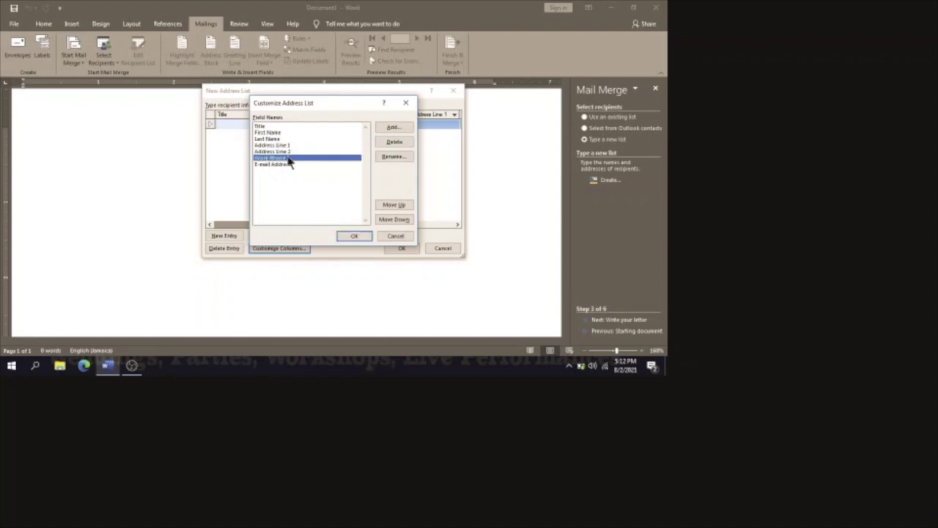
click(402, 143)
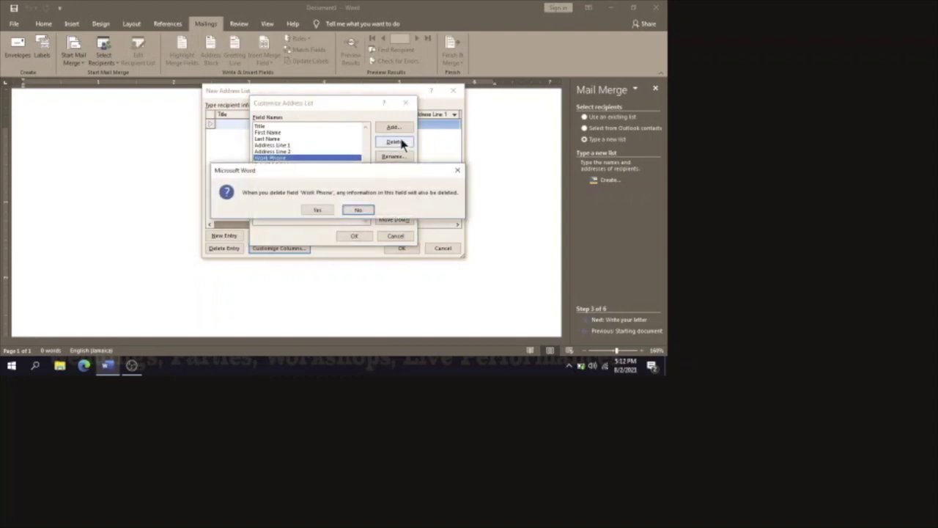
click(317, 211)
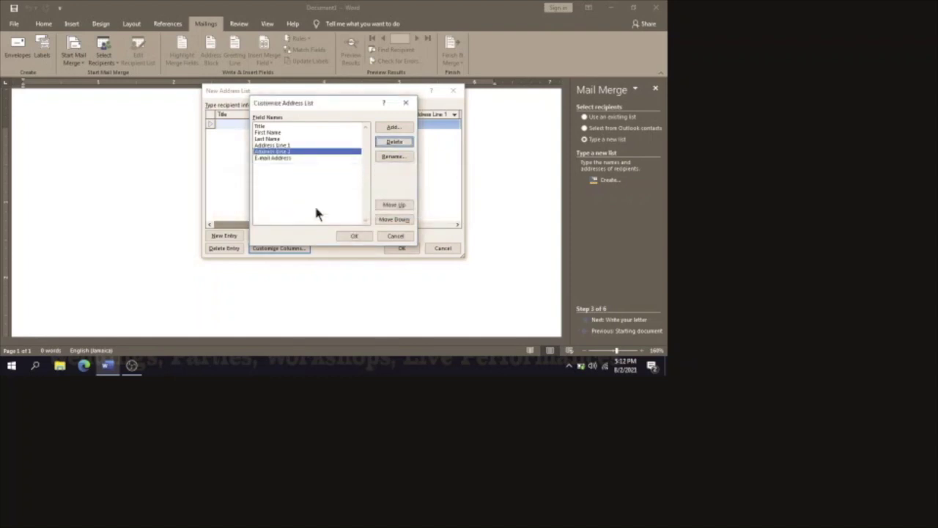
click(283, 160)
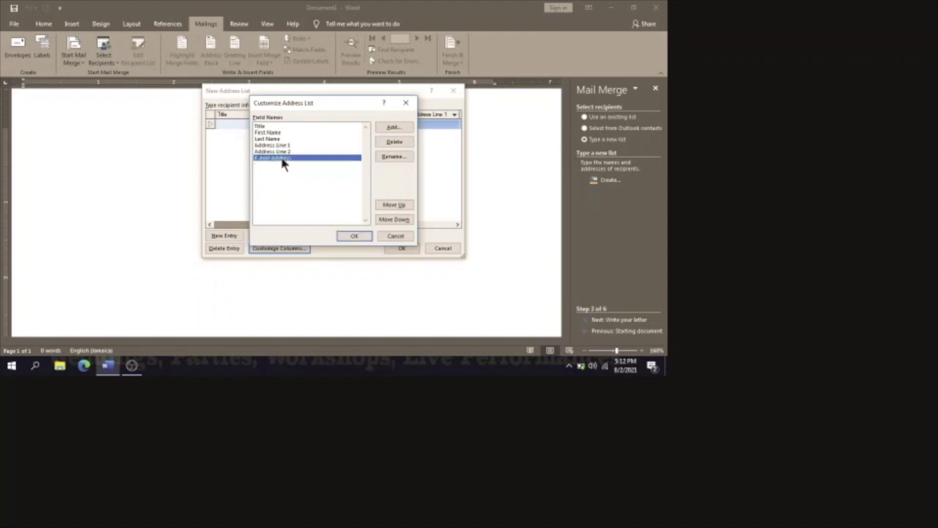
click(394, 142)
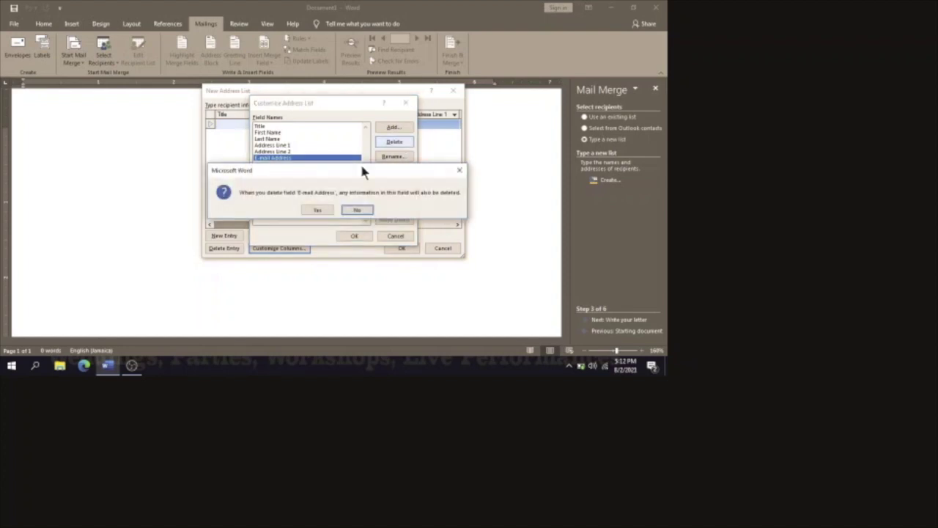
click(317, 211)
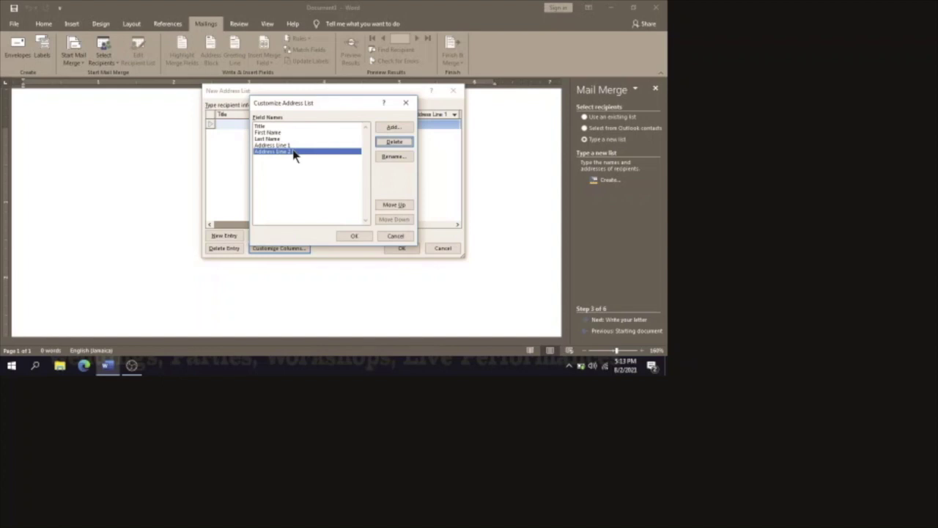
click(386, 129)
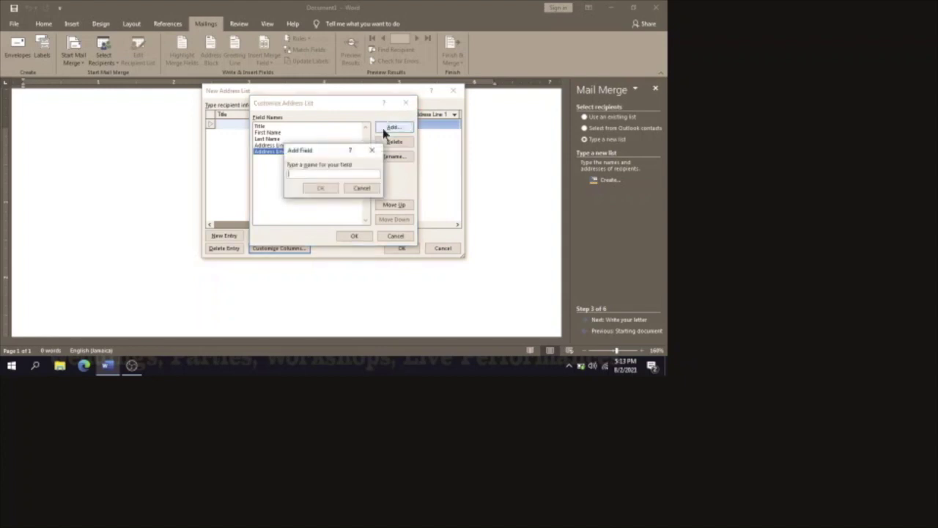
text(Amount)
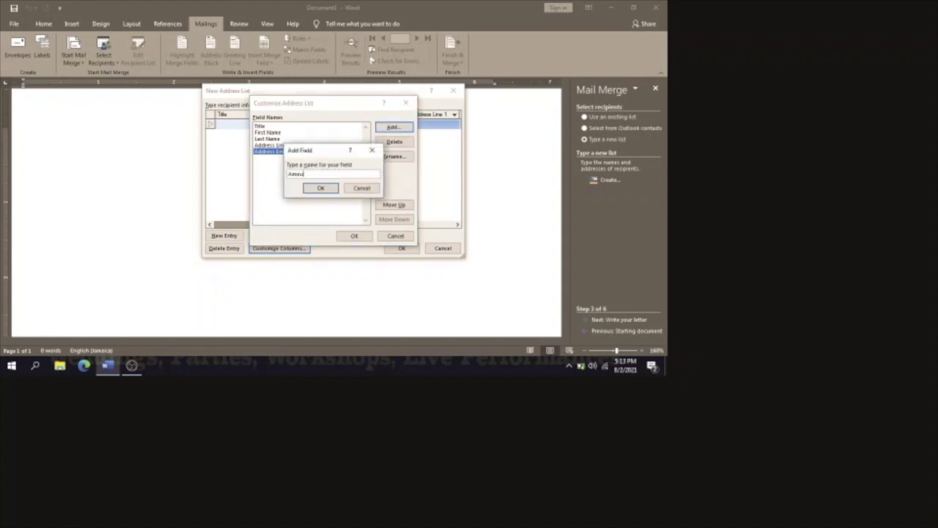
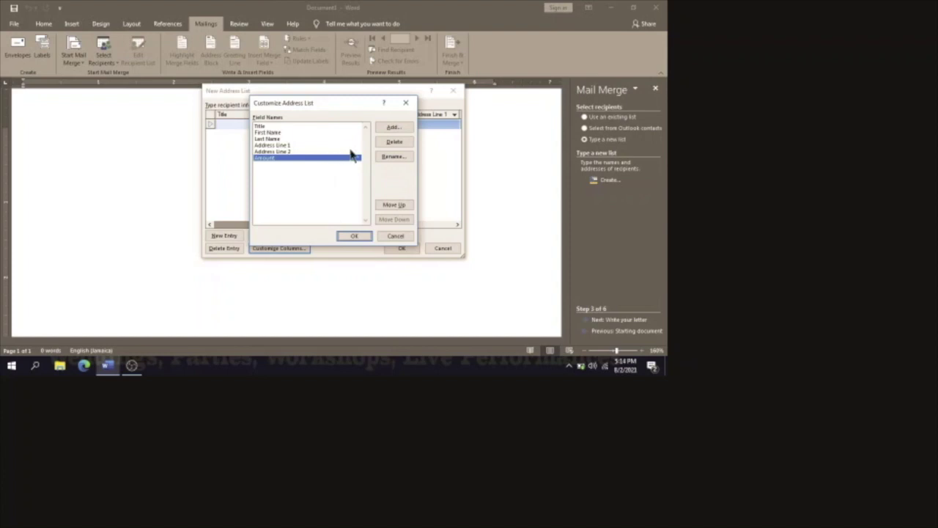
Step: Add a new field to the recipient list in Customize Address List
click(392, 128)
Step: Add an 'Apt #' field, move it above Amount, and apply the field changes
text(Apt)
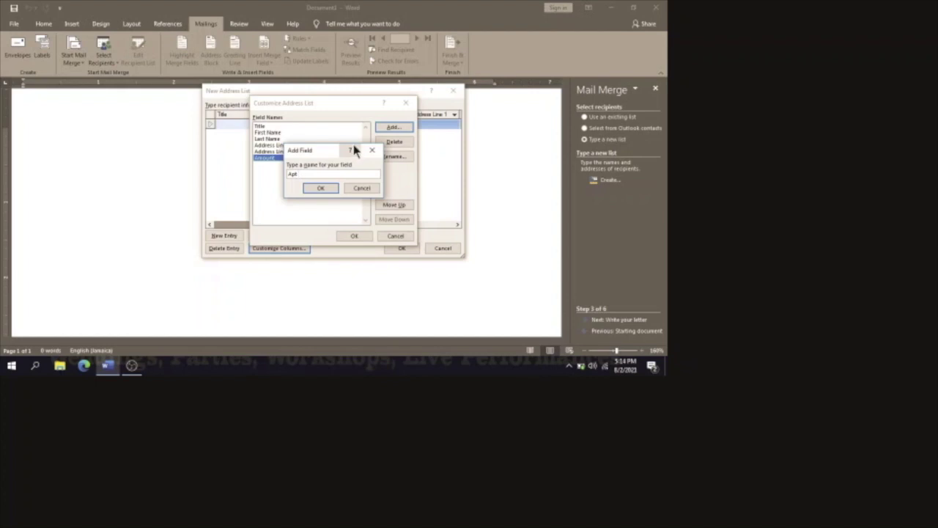
text(#)
click(309, 188)
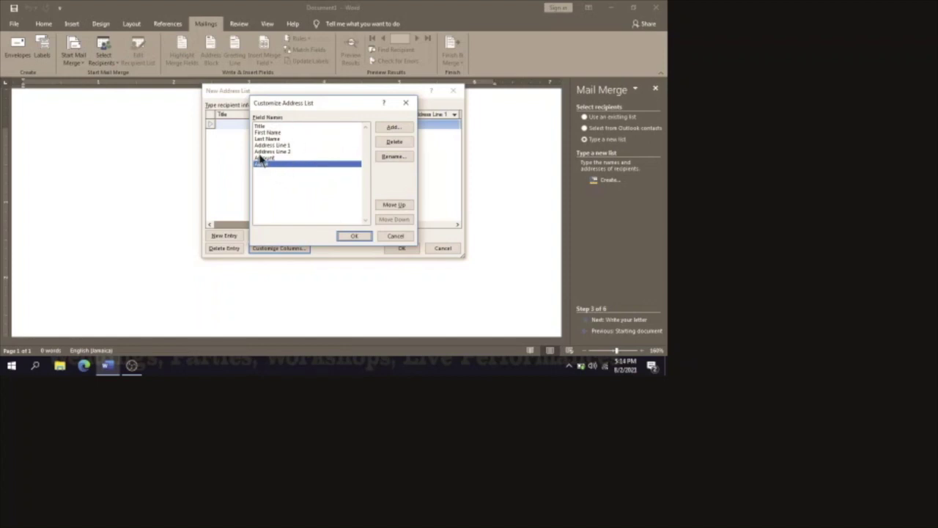
click(389, 207)
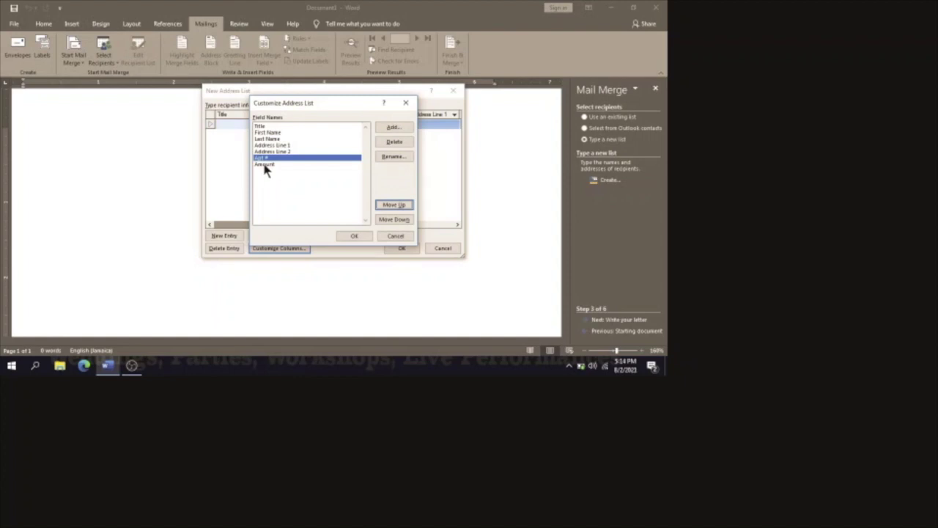
click(363, 236)
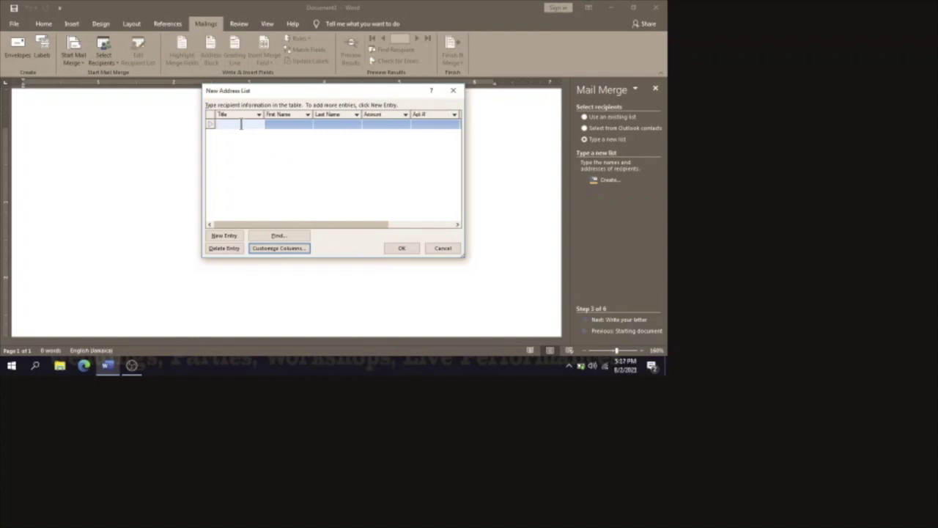
Step: Enter the first tenant's title Mr. and their first and last name
text(Mr.)
key(Tab)
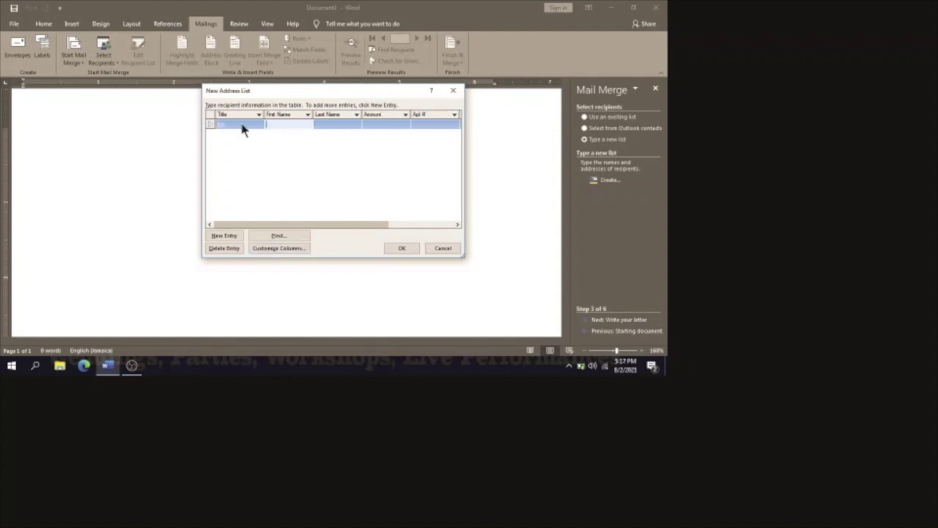
text(John)
key(Tab)
text(Smith)
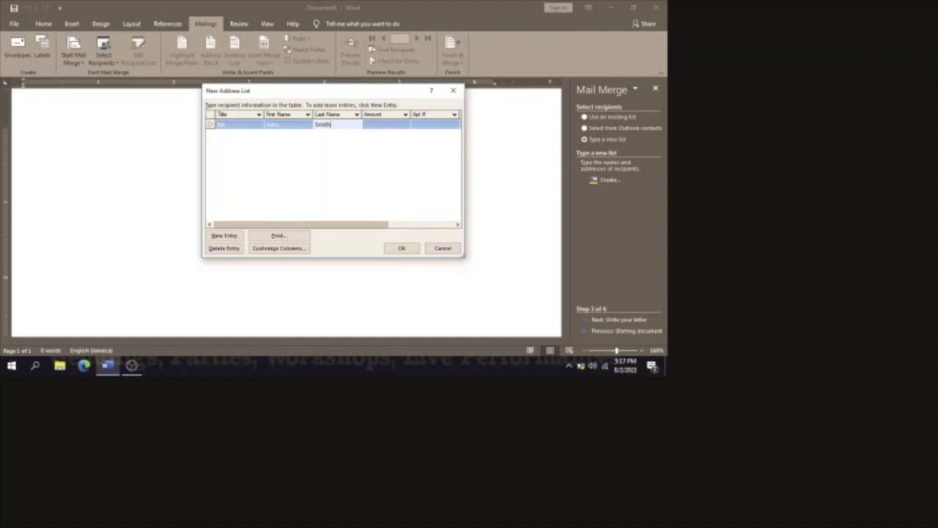
key(Tab)
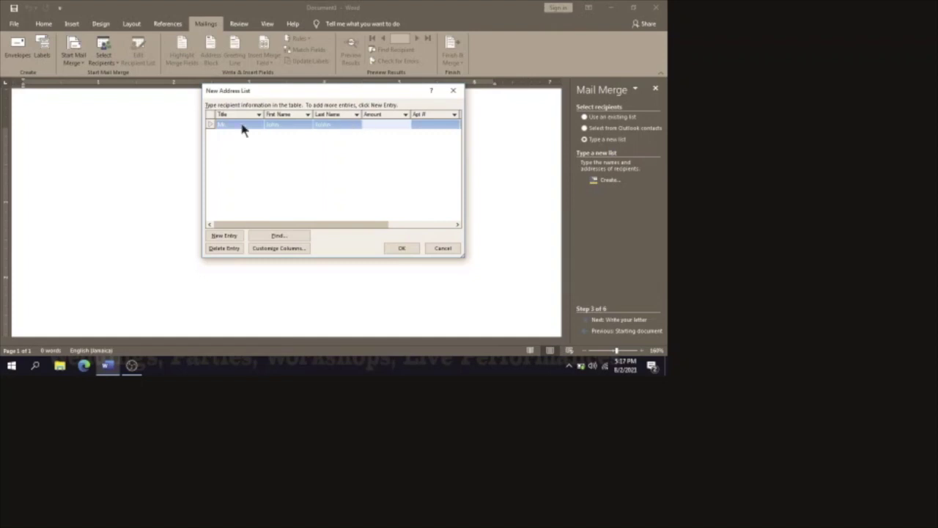
Step: Give the first tenant amount $1,500, Apt 1 and both address lines, then add a new entry
text(1)
text($)
text(1)
text(,500)
key(Tab)
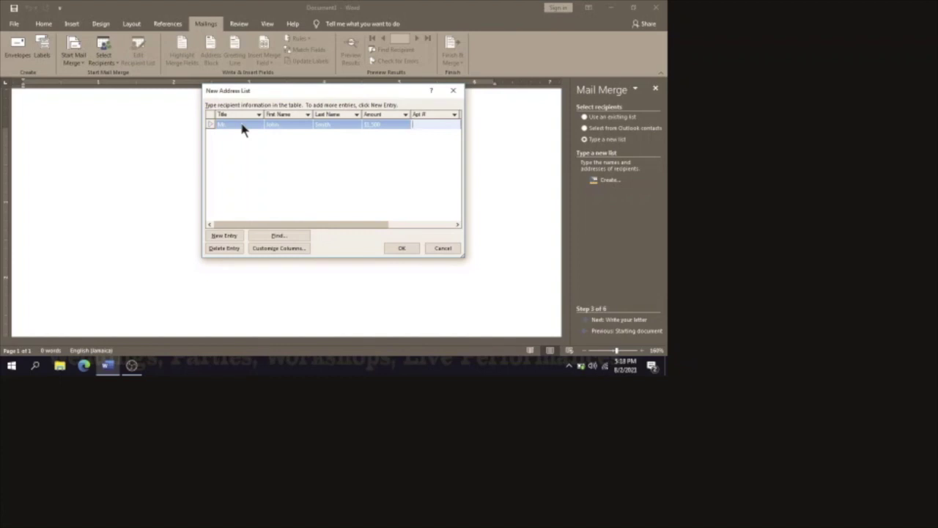
text(Apt 1)
key(Tab)
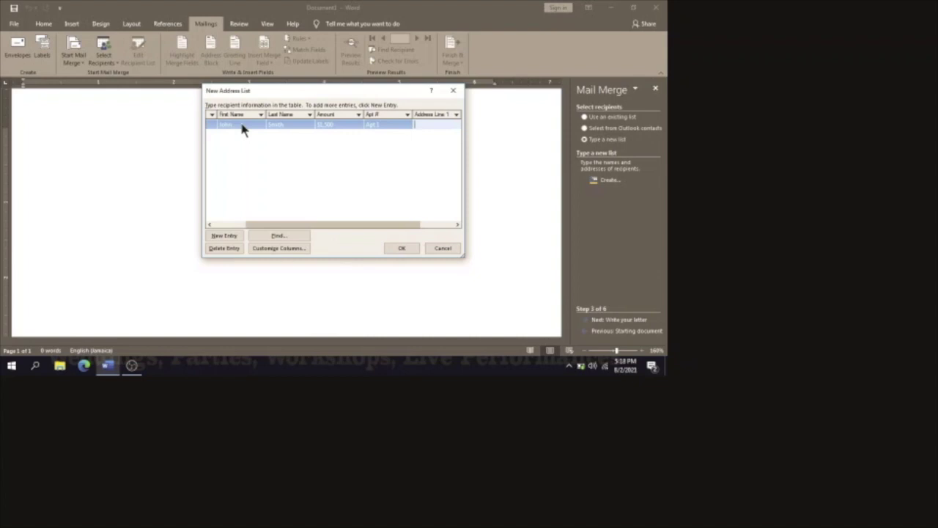
text(Lewisville Park)
key(Tab)
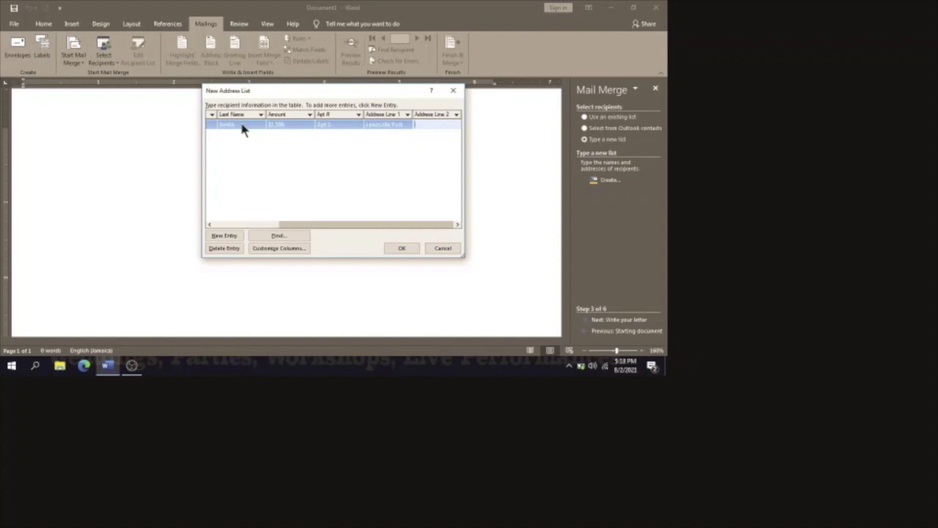
text(Mandeville)
key(Tab)
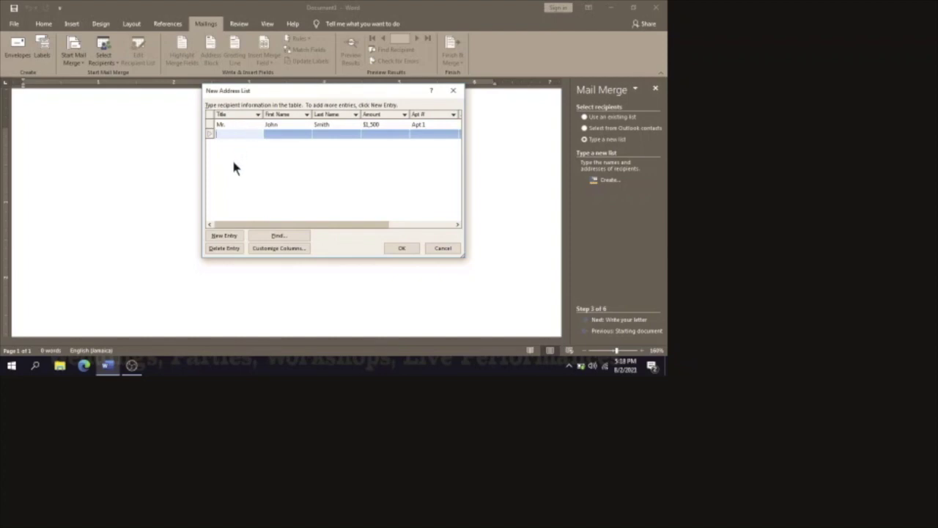
Step: Enter the second tenant's title Mrs. and their first and last name
text(Mrs.)
key(Tab)
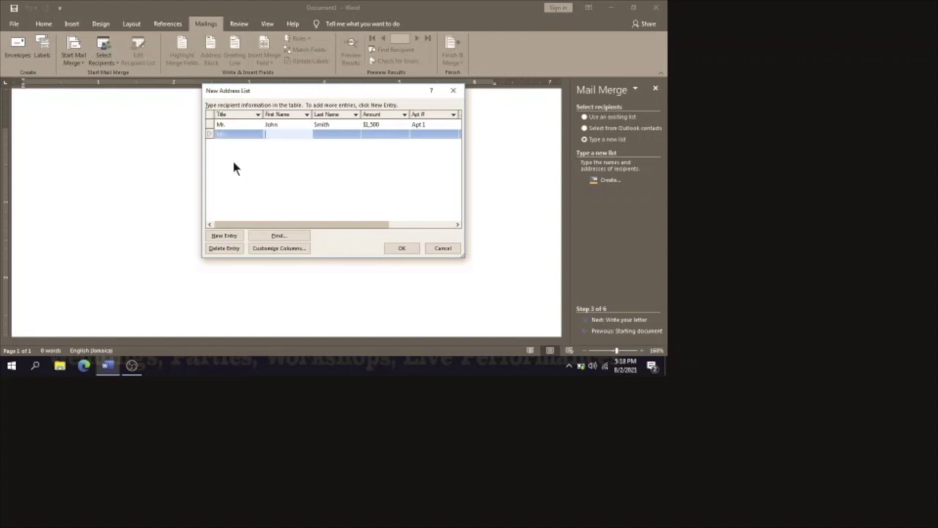
key(Tab)
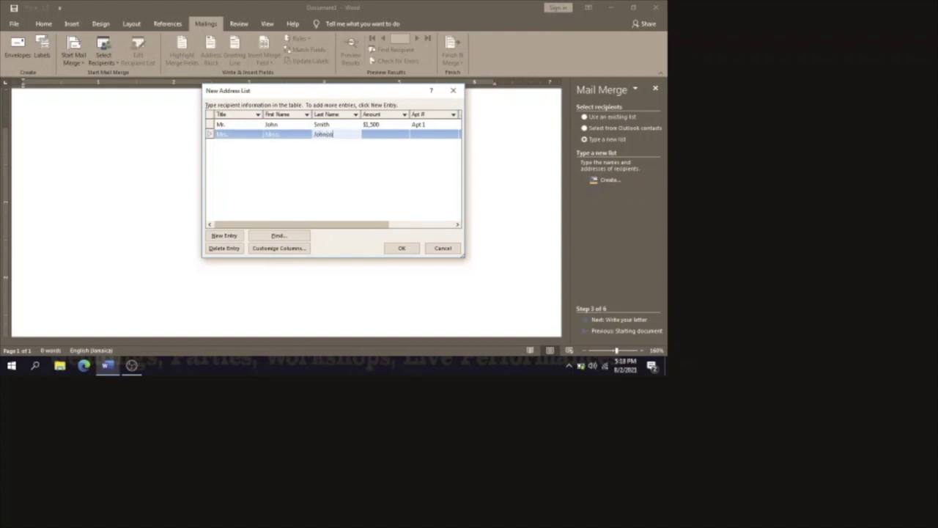
key(Tab)
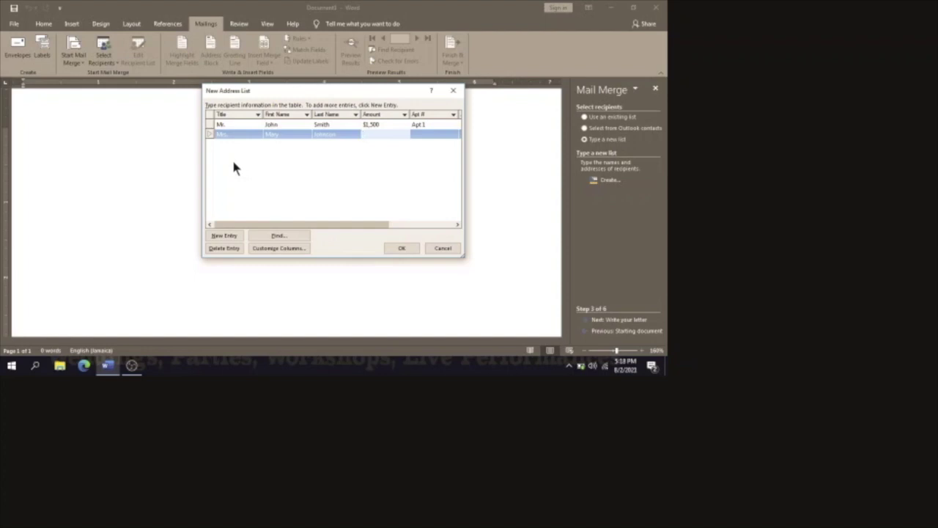
Step: Give the second tenant amount $1,500, Apt 2 and both address lines, then add a new entry
text($1,500)
key(Tab)
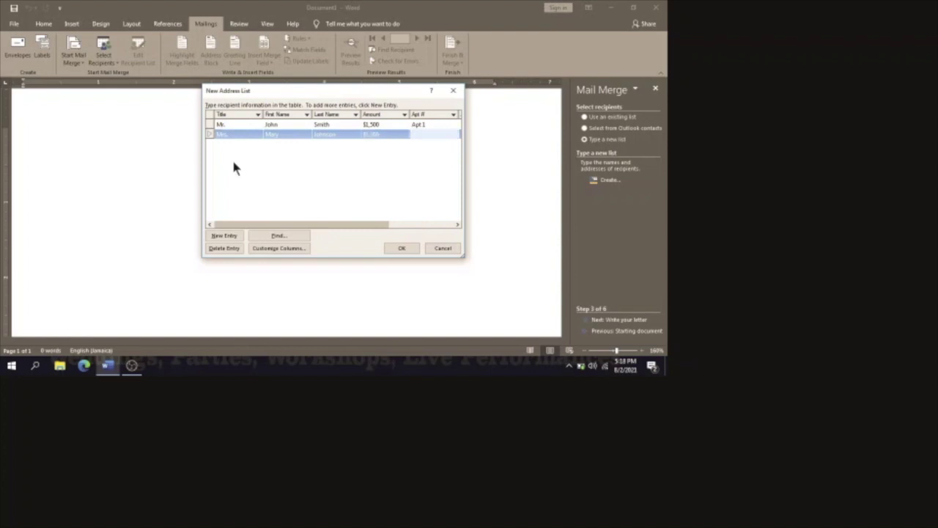
text(Apt 2)
key(Tab)
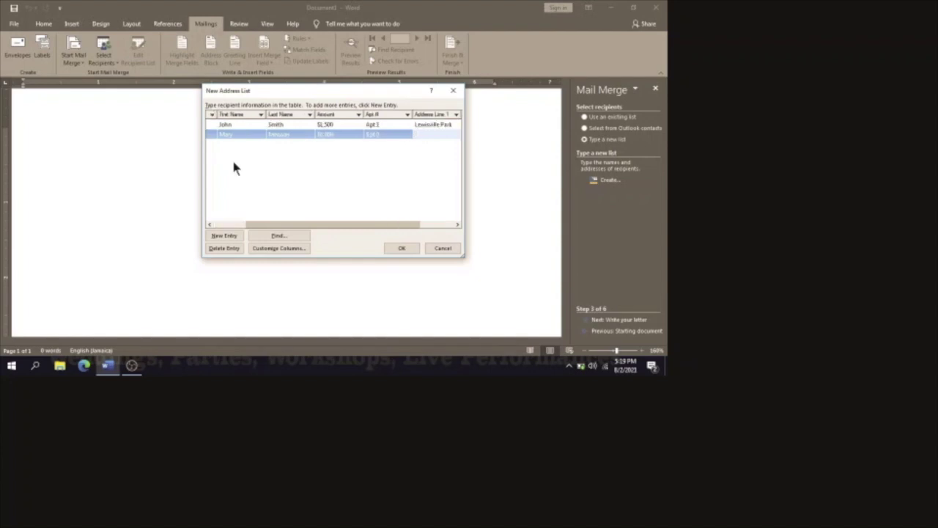
text(Li)
text(wisville)
text( Park)
key(Tab)
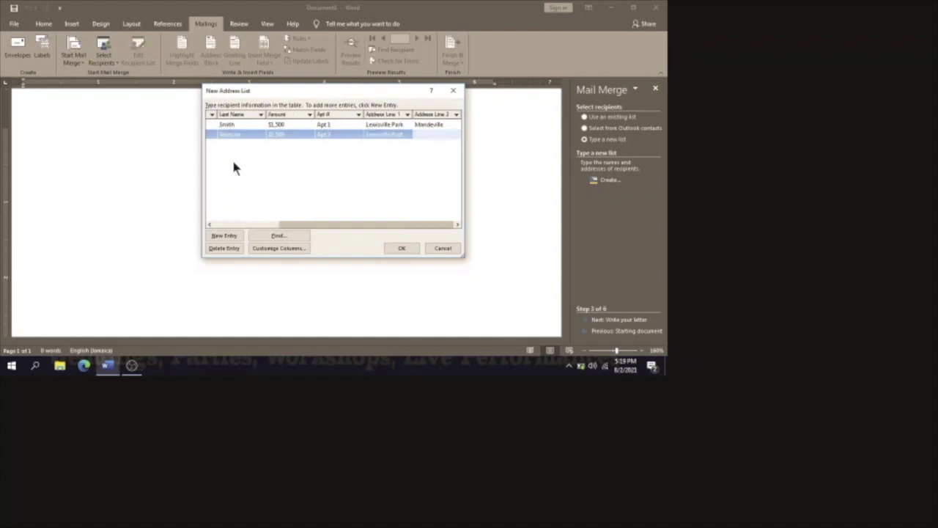
text(Mandeville)
key(alt+n)
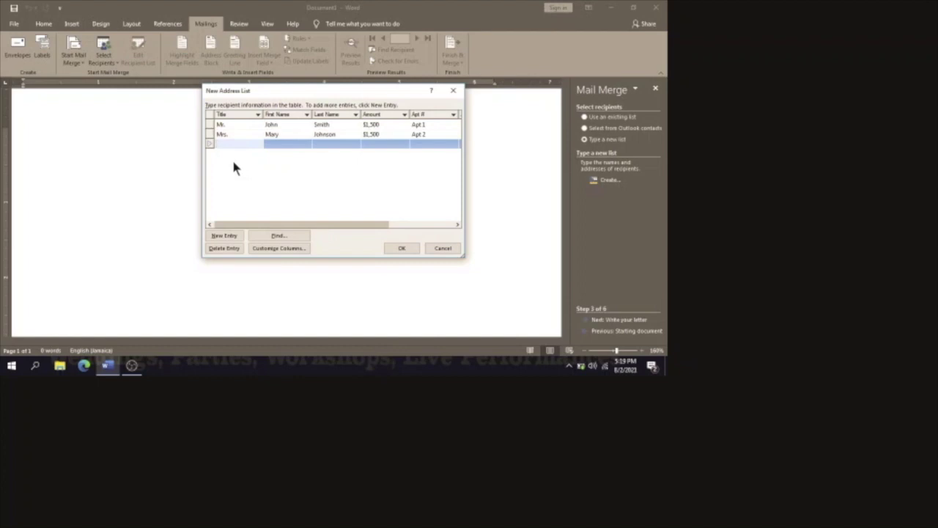
Step: Enter the third tenant's title Dr. and their first and last name
text(Dr.)
key(Tab)
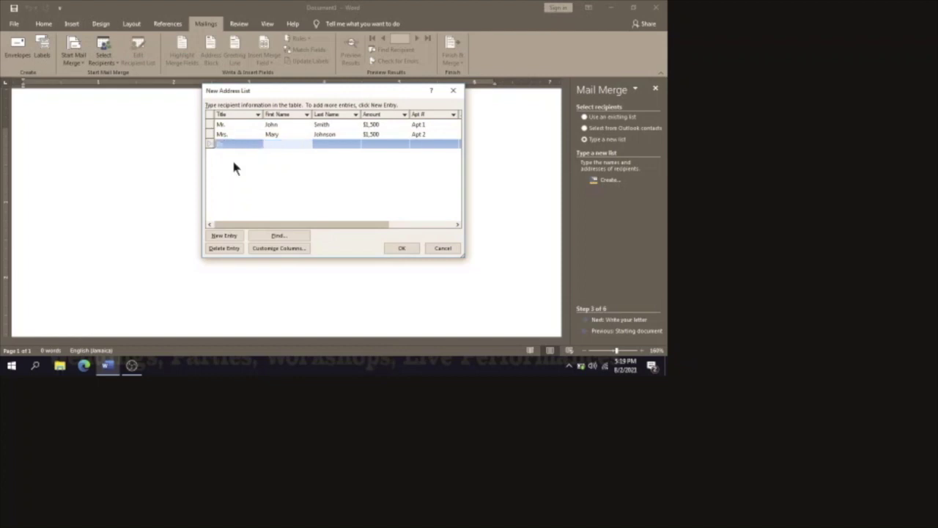
key(Tab)
key(Tab)
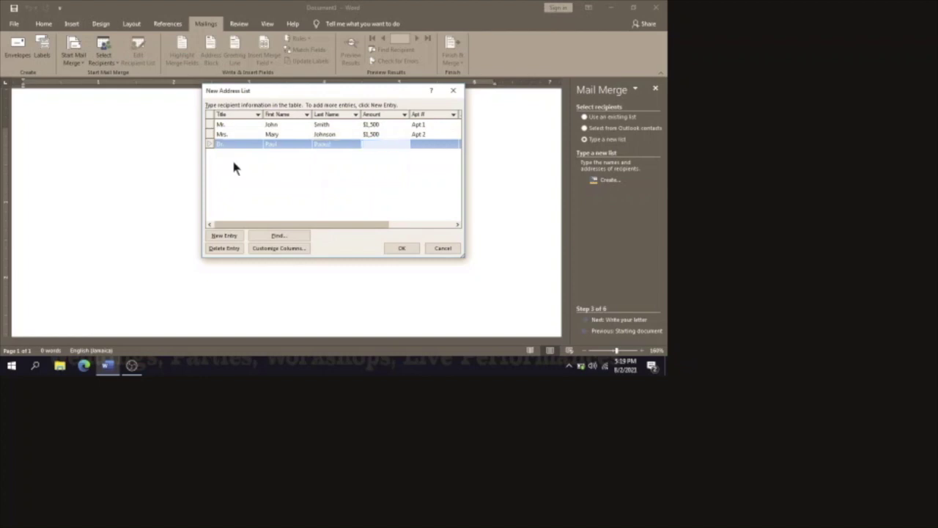
Step: Give the third tenant amount $1,500, Apt 3 and both address lines, then close the new list
text($1,500)
key(Tab)
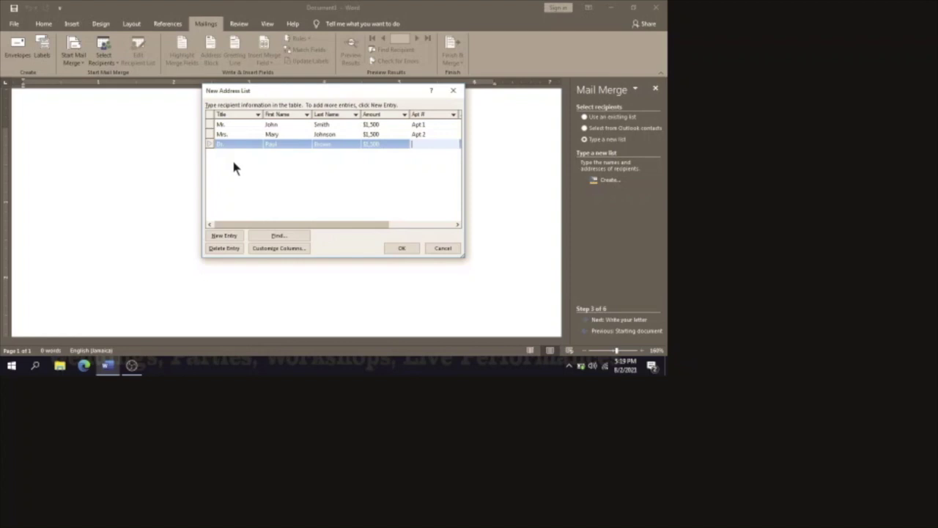
text(Apt 3)
key(Tab)
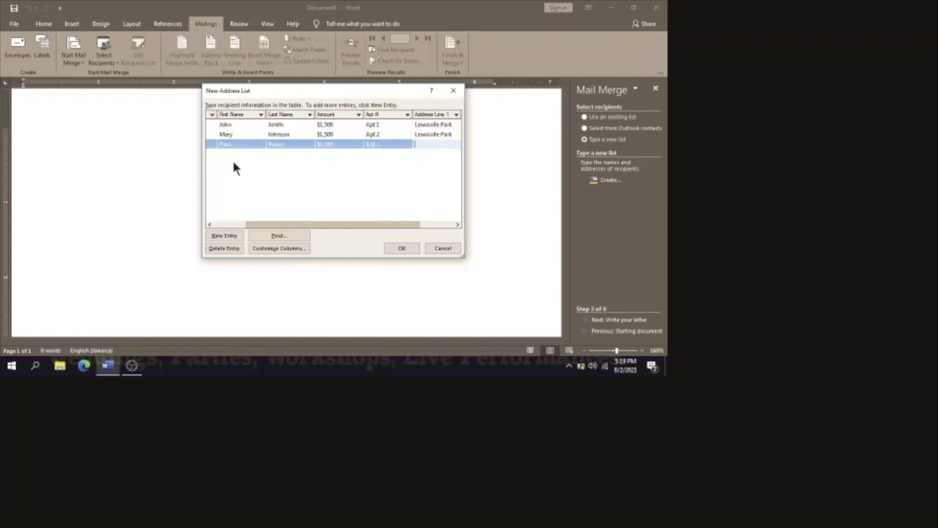
text(Lewisville Park)
key(Tab)
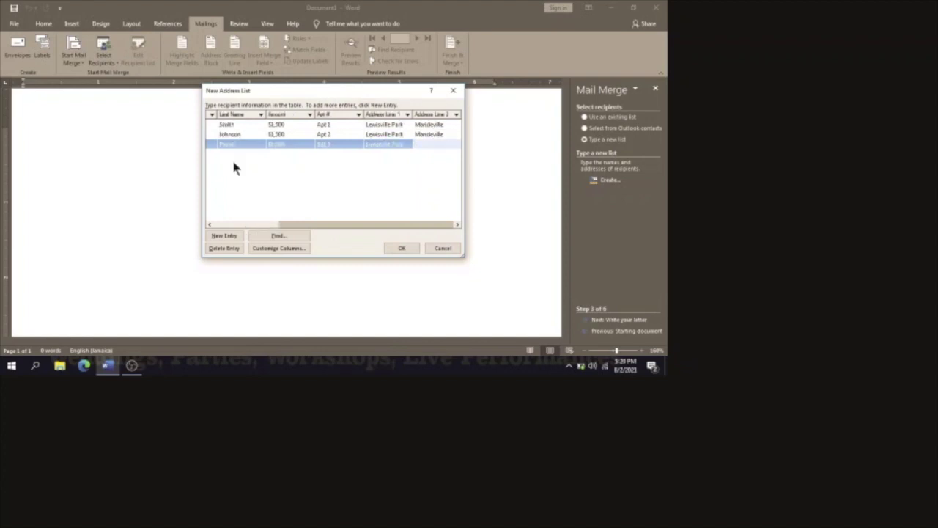
text(Mandeville)
click(400, 249)
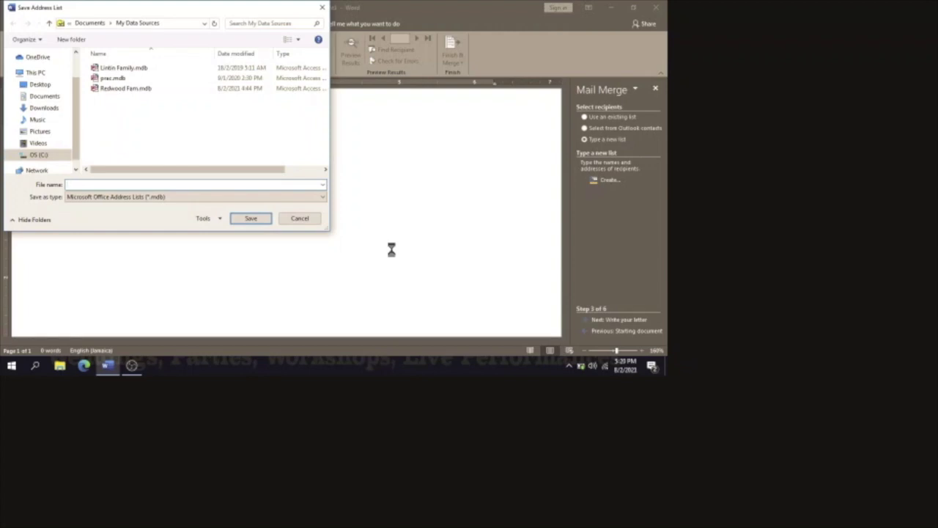
Step: Save the address list under the file name 'Apt complex residents'
text(Apt complet)
text( residents)
click(264, 218)
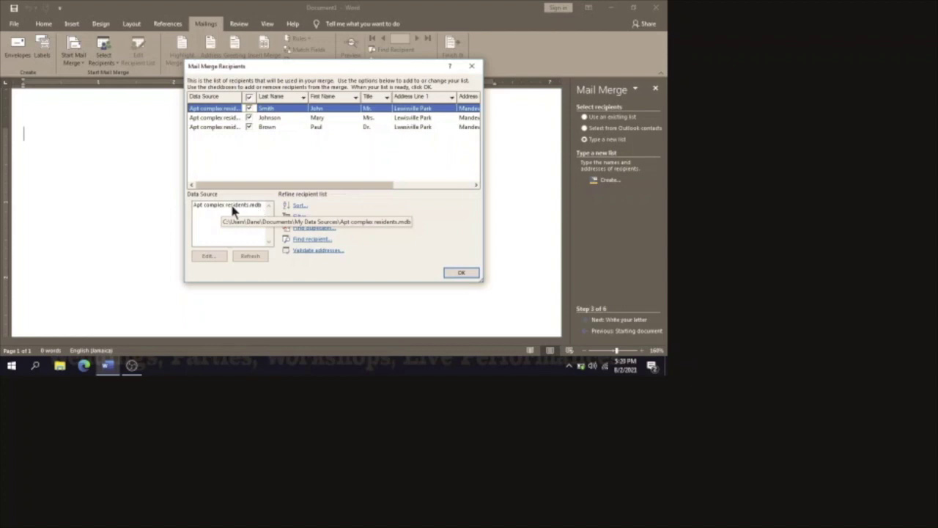
Step: Edit the Apt complex residents data source, save it to the file, and accept the recipient list
click(226, 206)
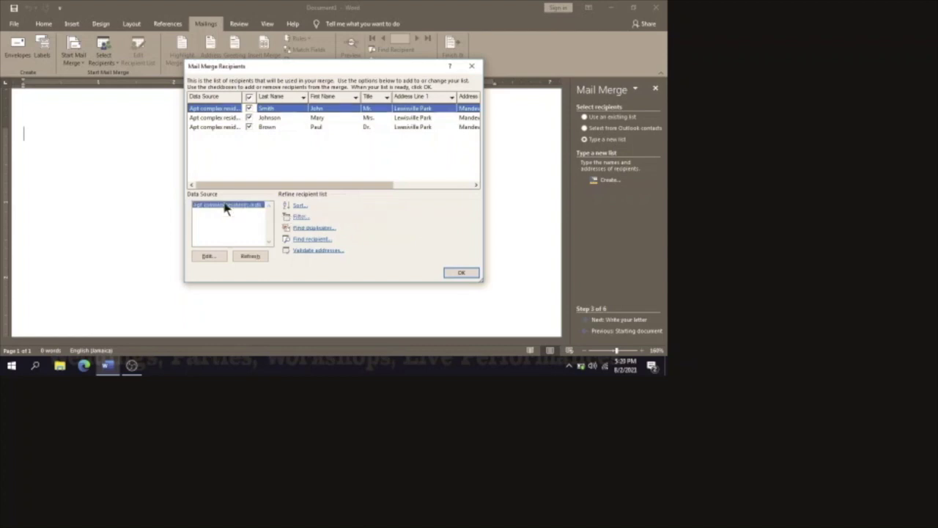
click(207, 257)
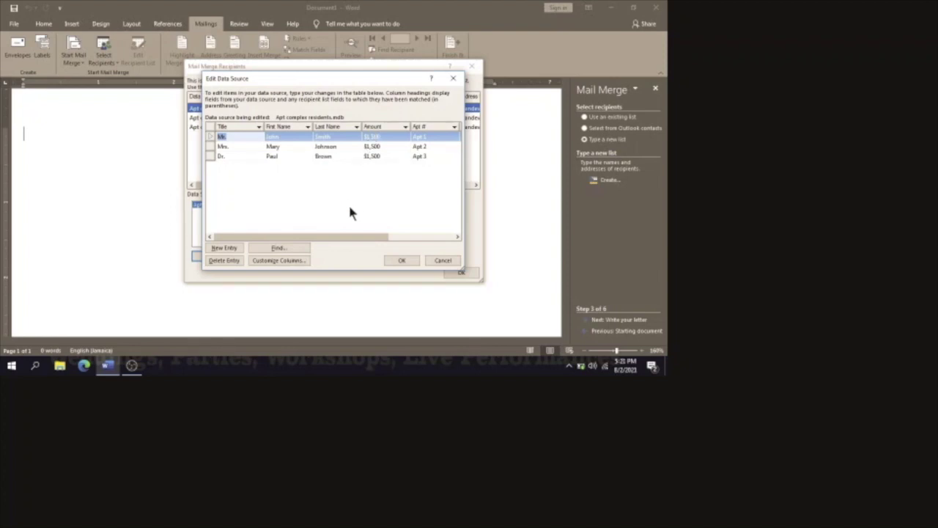
click(398, 262)
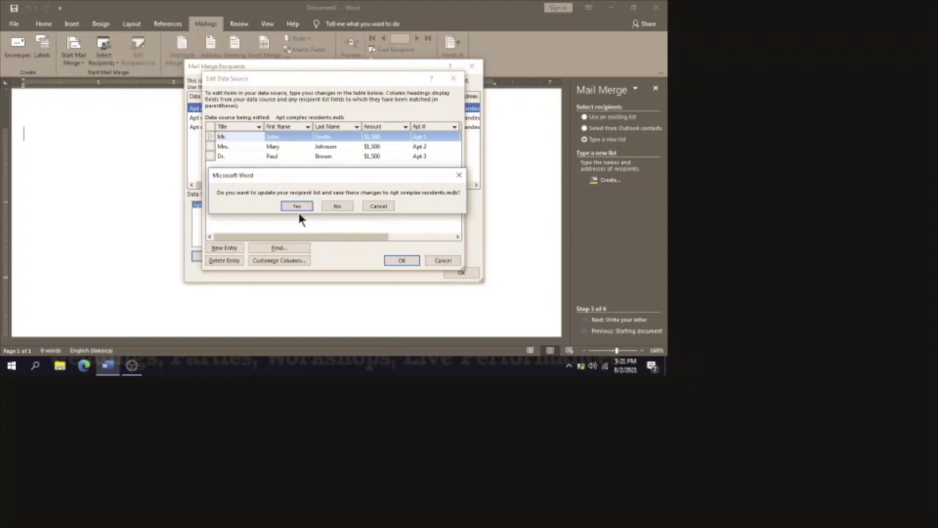
click(298, 206)
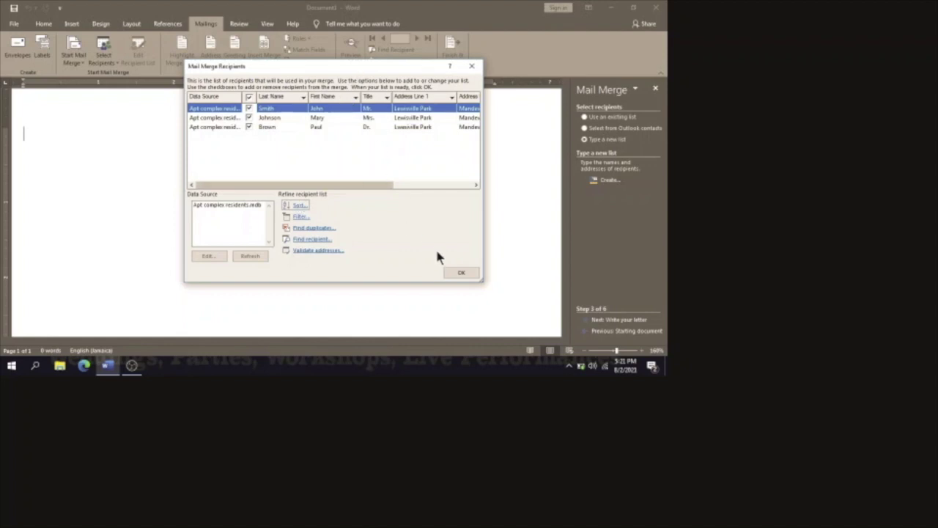
click(452, 274)
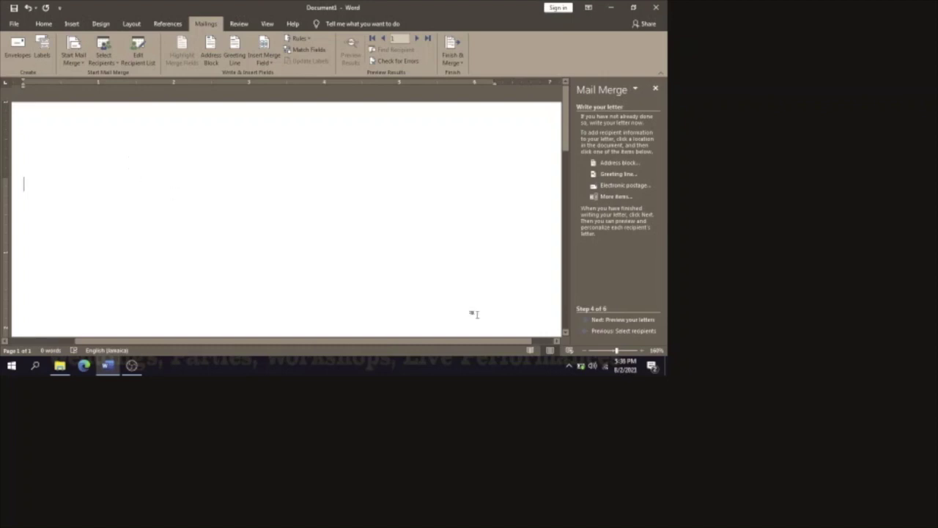
click(586, 332)
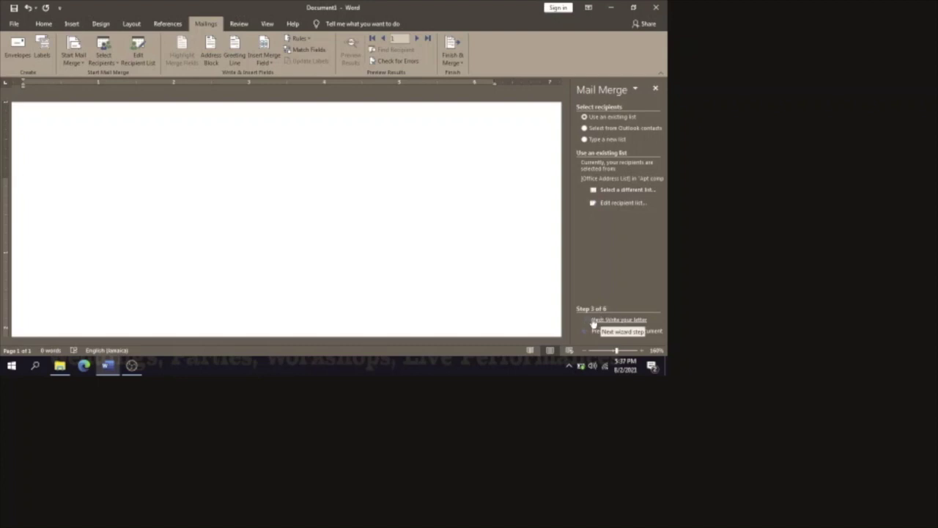
click(596, 322)
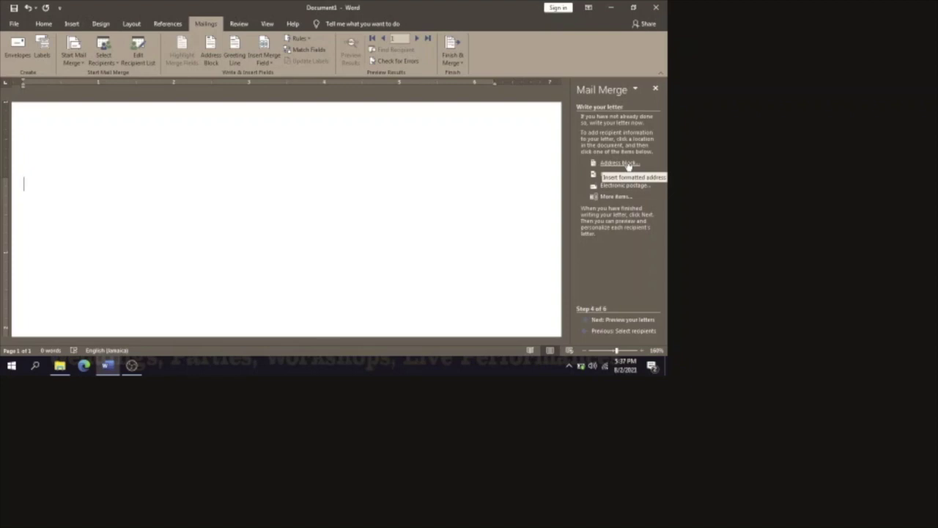
Step: Insert the address block using the default title-plus-full-name format
click(626, 164)
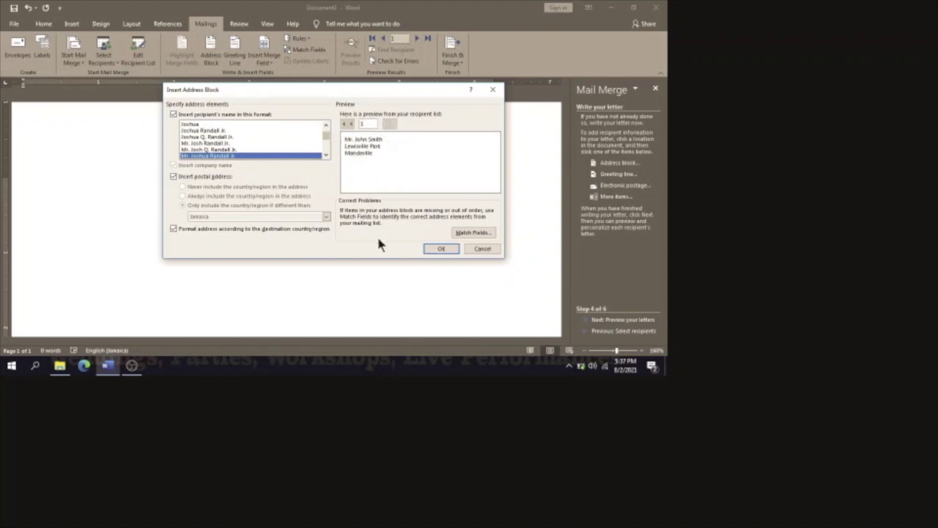
click(438, 249)
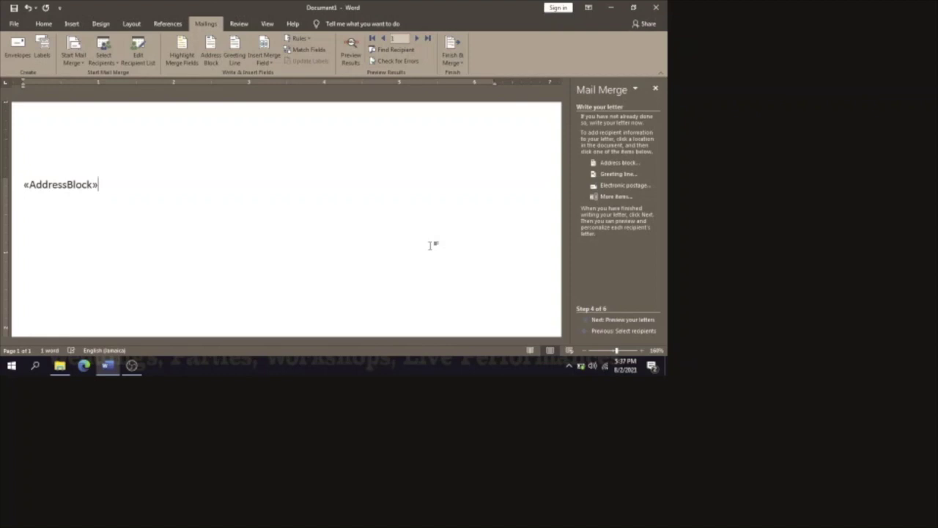
Step: Below the address, type 'Dear' followed by the «Title» and «Last_Name» merge fields, separated by a space
key(Return)
key(Return)
text(Dearc)
key(BackSpace)
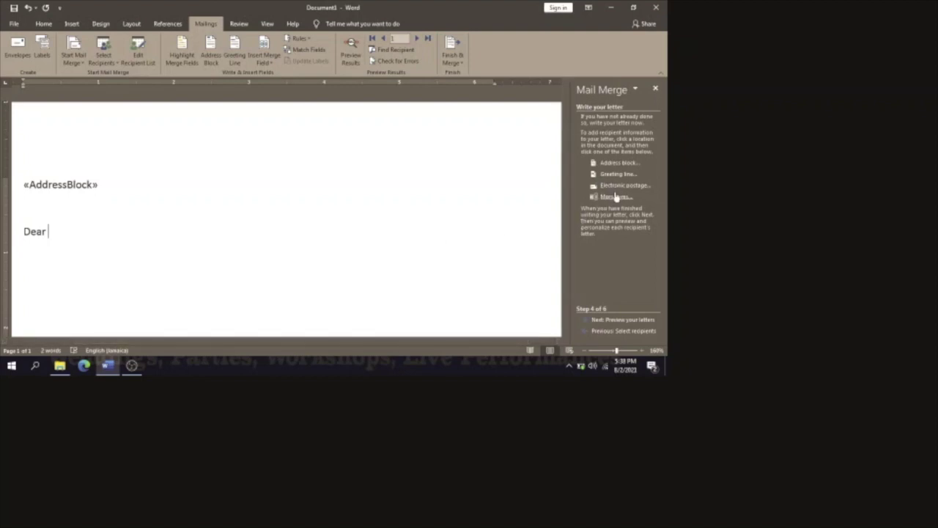
click(616, 196)
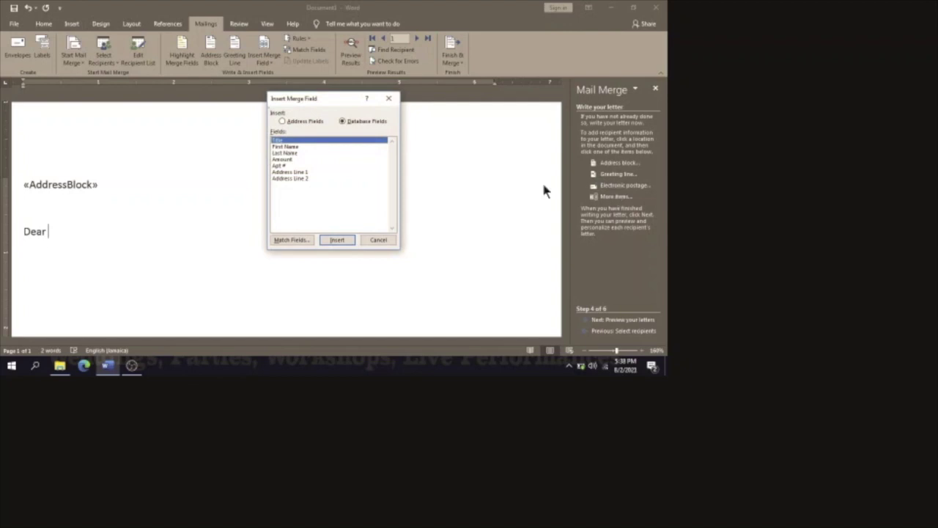
click(337, 241)
click(279, 154)
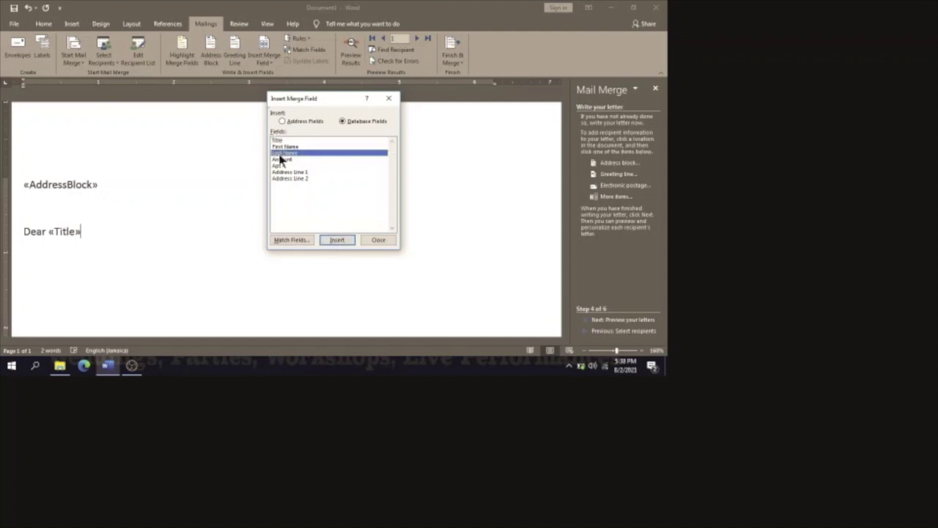
click(331, 239)
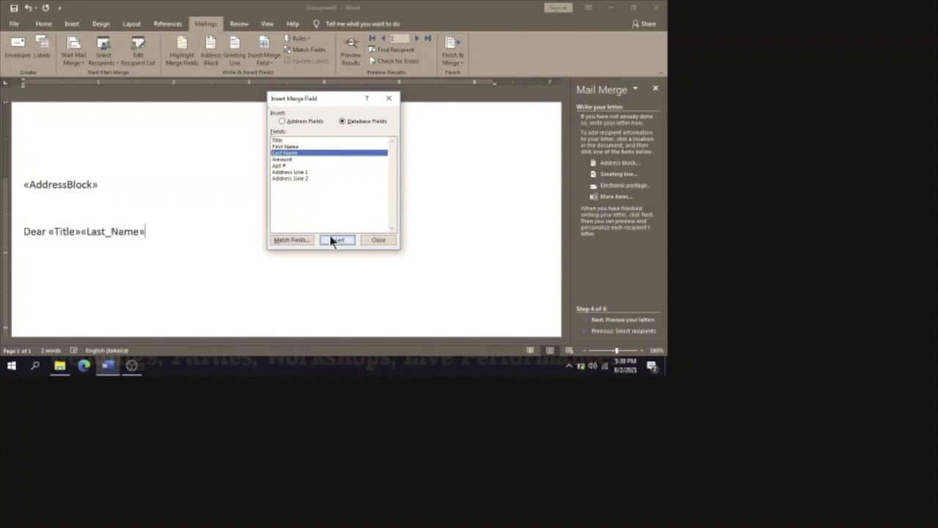
click(374, 242)
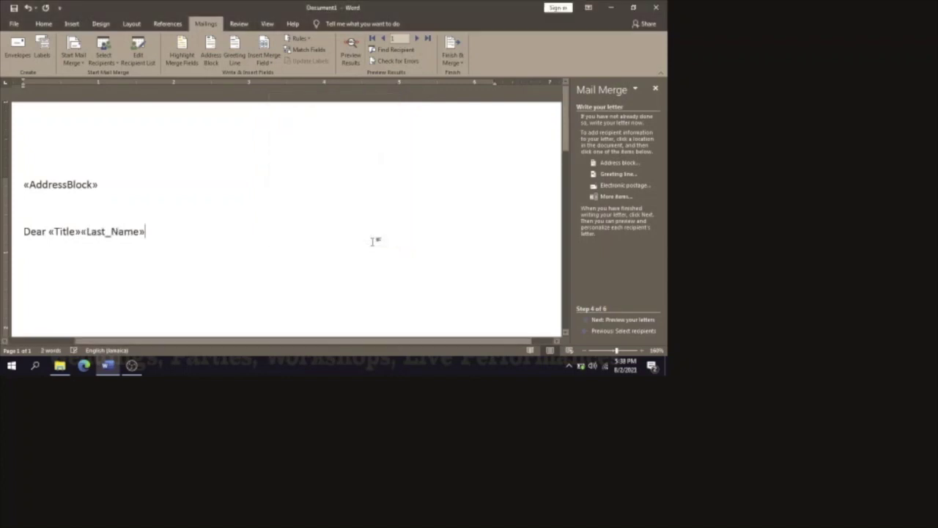
click(80, 232)
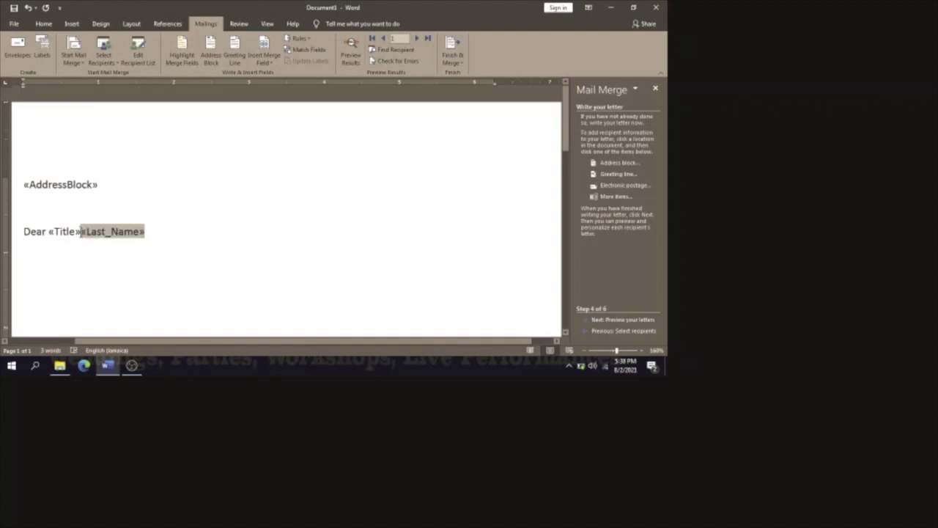
click(158, 233)
Step: End the salutation with a comma and type the rent-increase paragraph (effective March 1, 2021), ending 'increased by'
text(,)
key(Return)
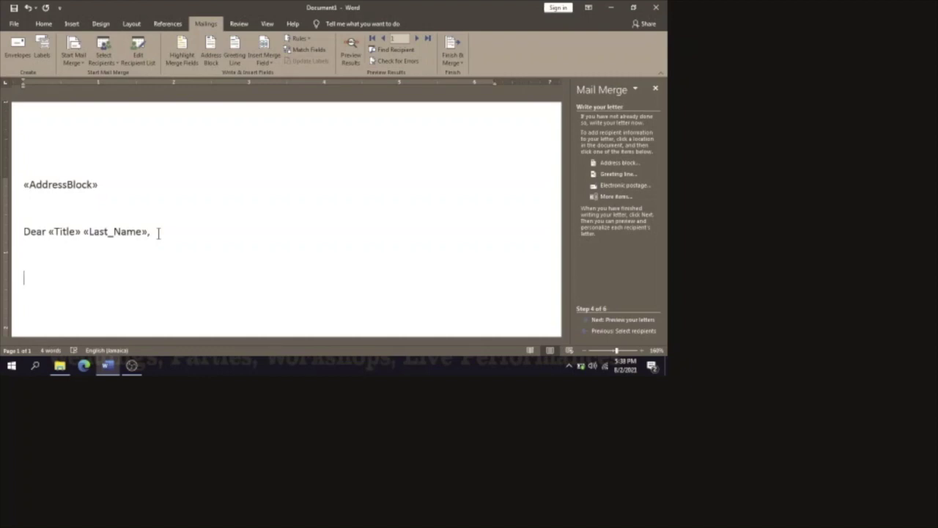
text(G)
key(BackSpace)
text(Greetings!v)
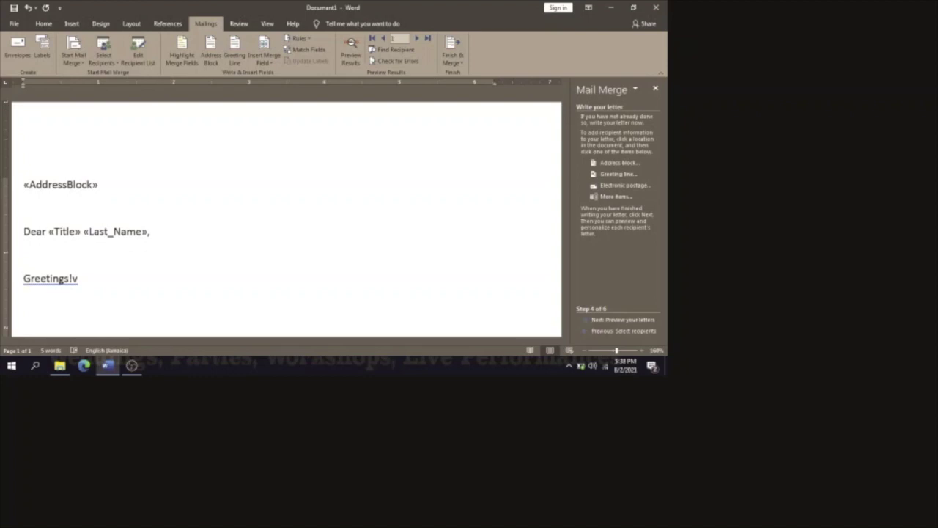
key(BackSpace)
text(This letter ser)
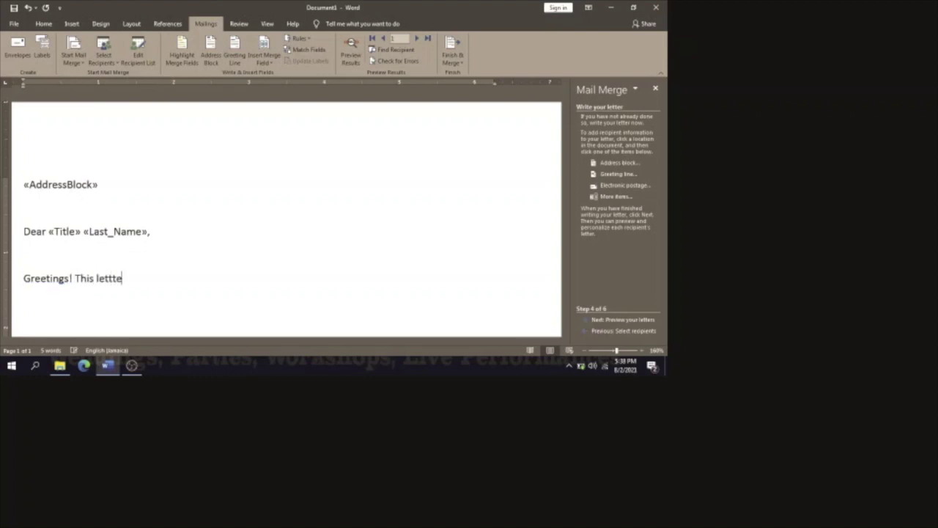
text(ves to inform )
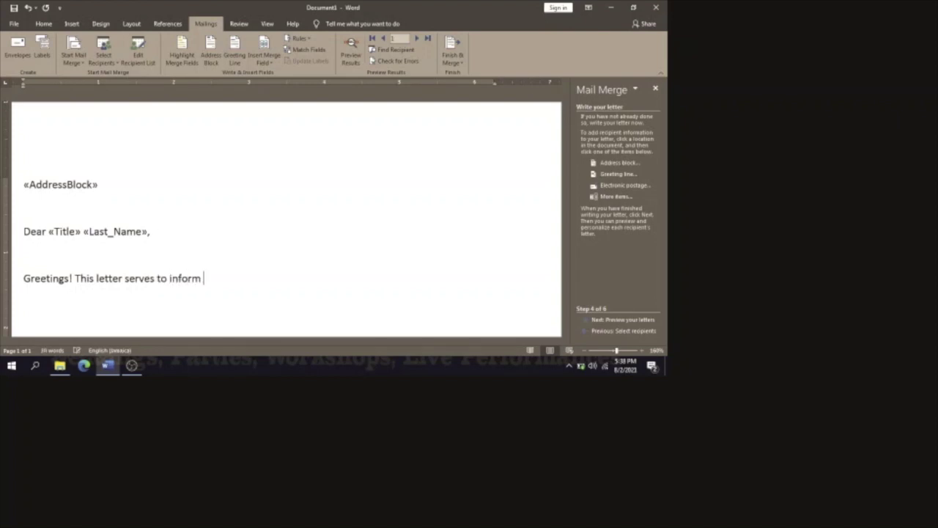
text(you of your rent i)
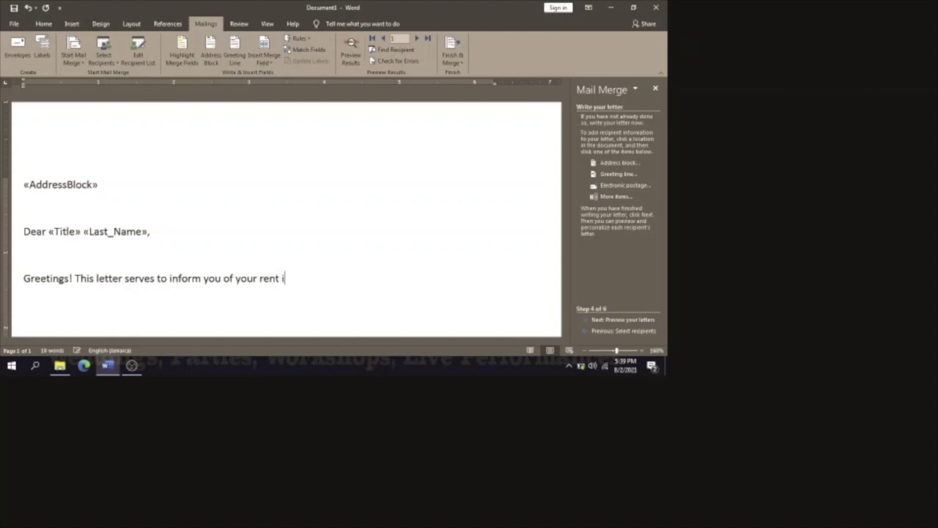
text(ncrease that is)
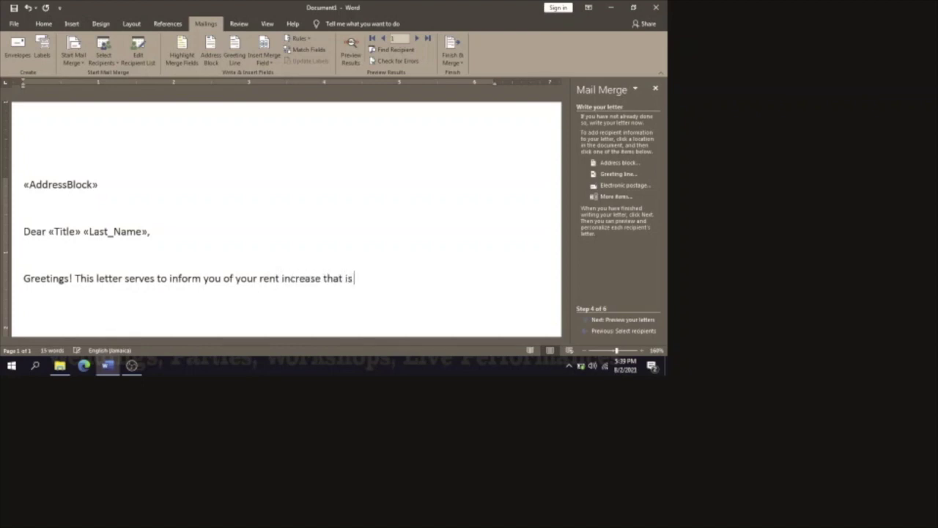
text( effective March 1, 2021.)
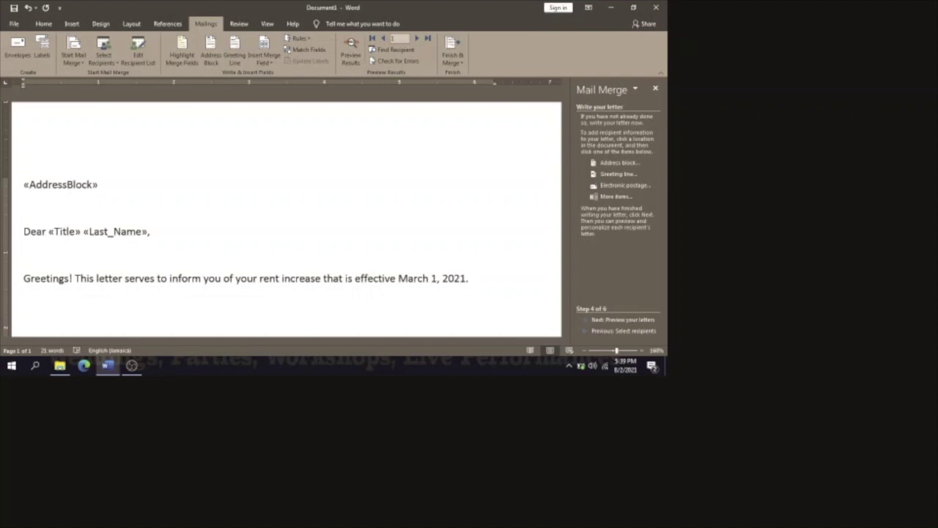
text(The rent increa)
key(BackSpace)
key(BackSpace)
key(BackSpace)
key(BackSpace)
key(BackSpace)
key(BackSpace)
text(will be increased by)
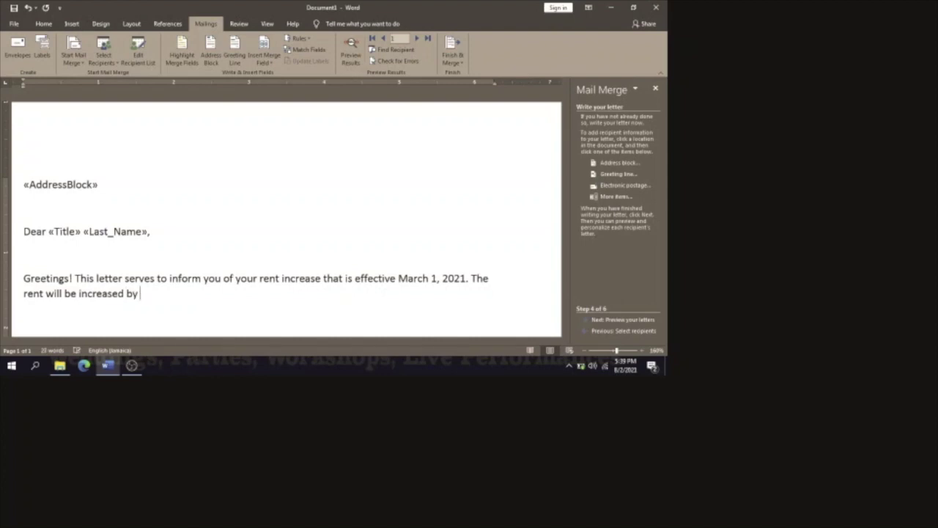
Step: Insert the «Amount» merge field after 'rent will be increased by' and add a closing period
click(607, 197)
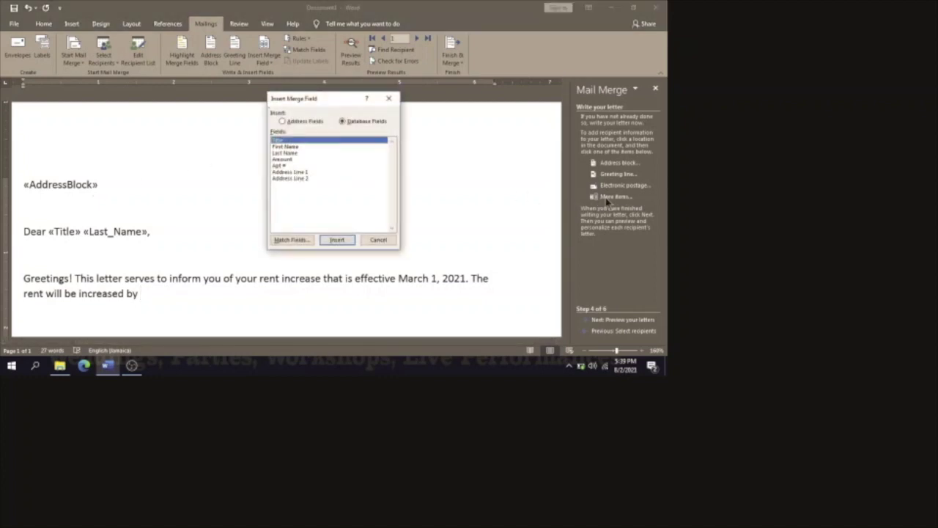
click(284, 160)
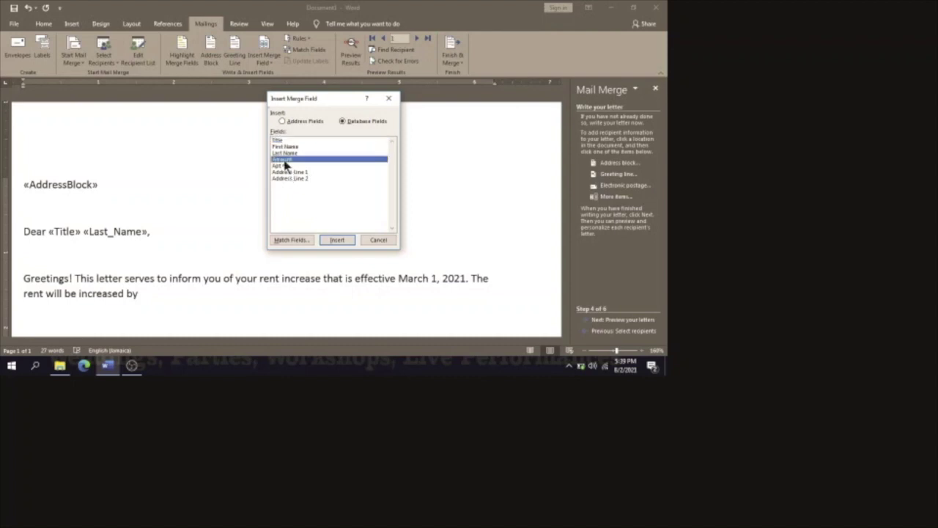
click(329, 242)
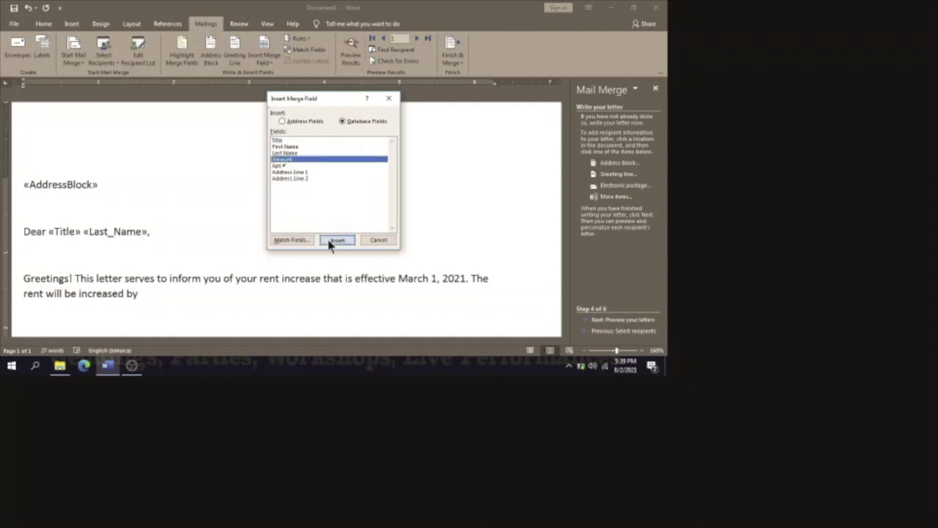
click(376, 241)
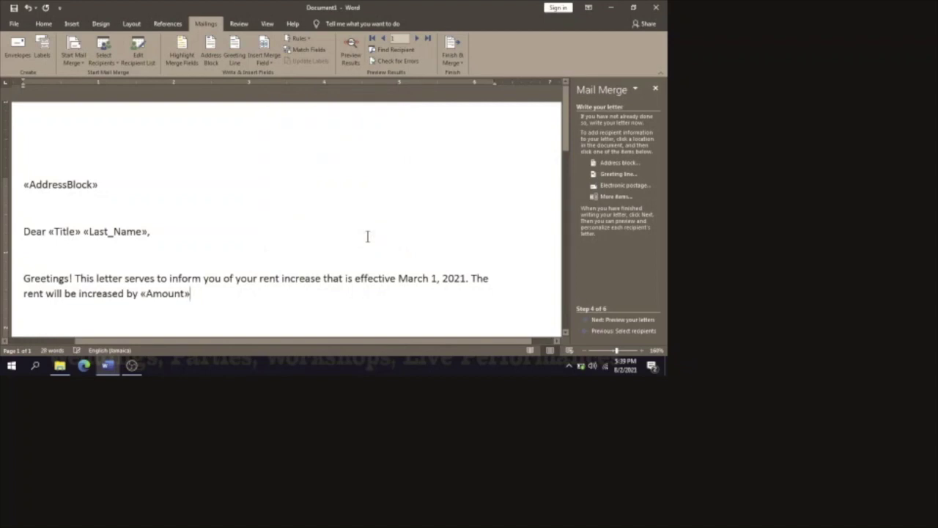
text(.)
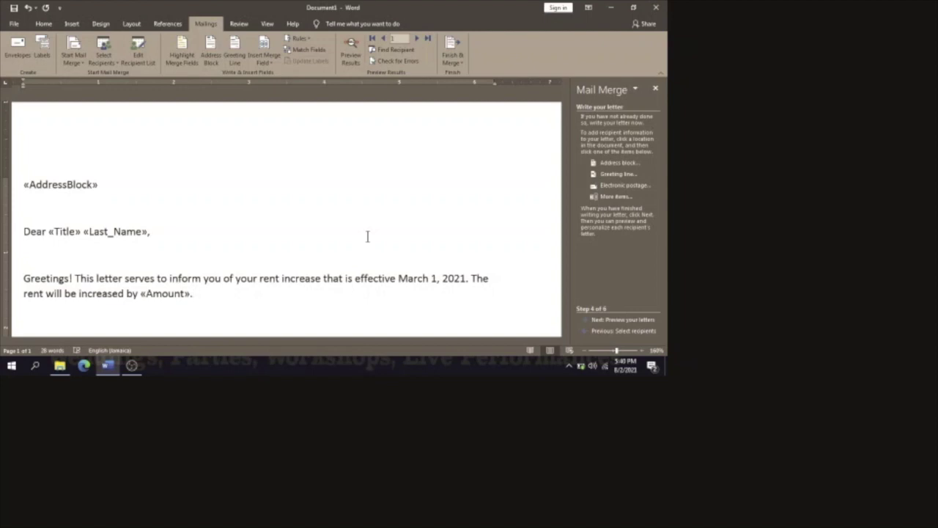
Step: Type the thank-you and contact sentence, then a 'Yours truly,' sign-off with typos corrected
text(Thank you for your cooperation.)
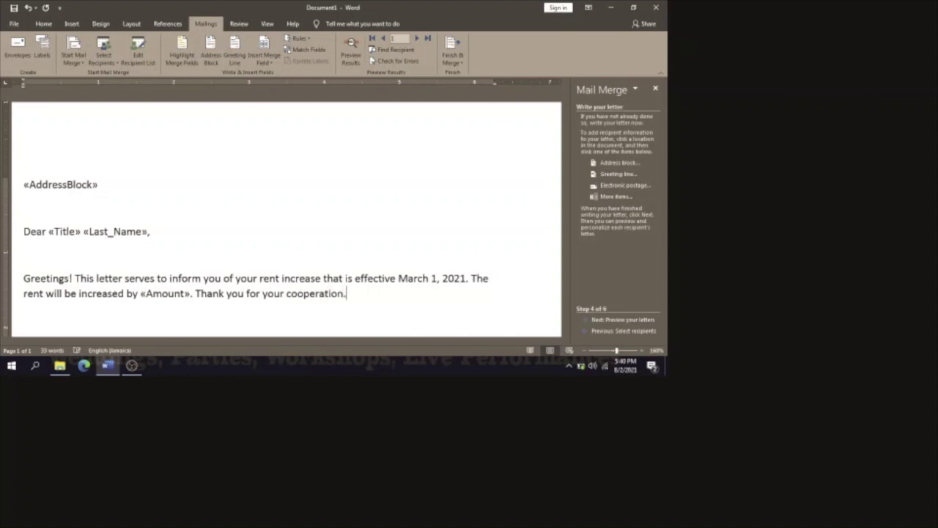
text( Please feel free to)
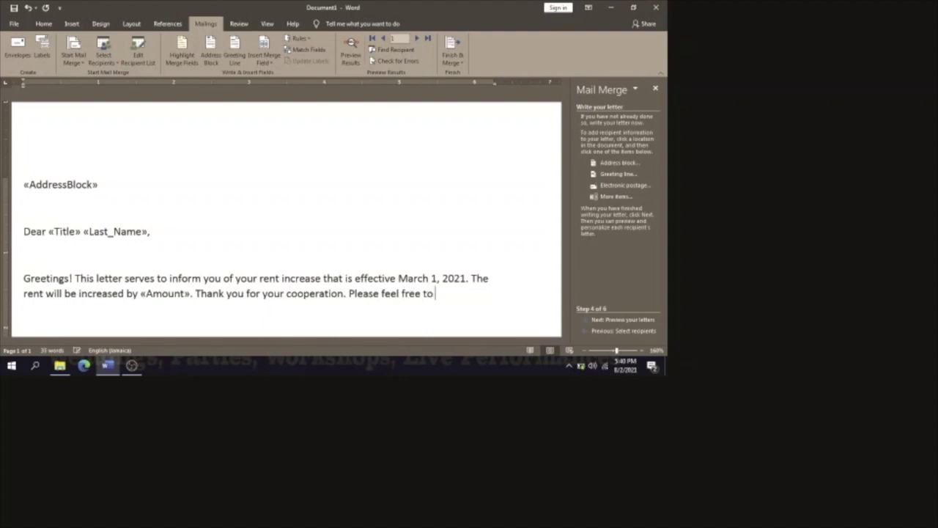
text( contact me if)
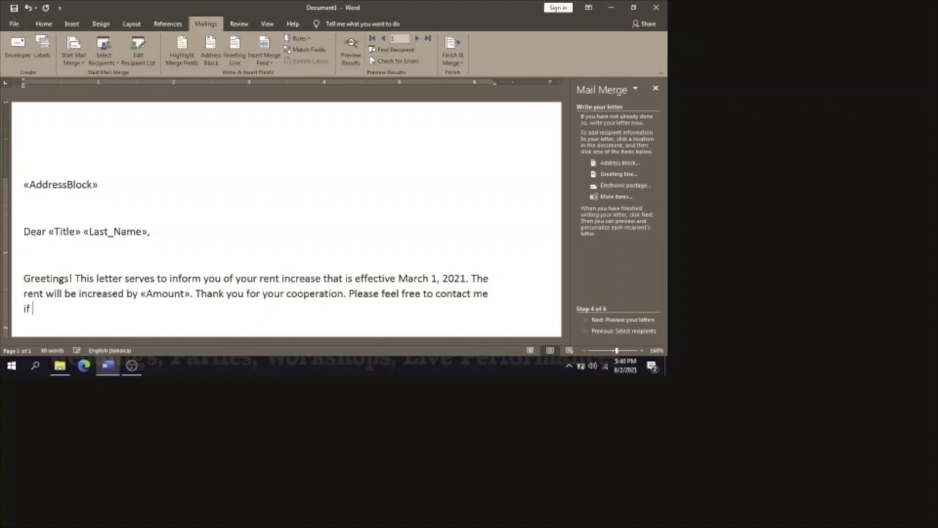
text( for further dialogue on this matter.)
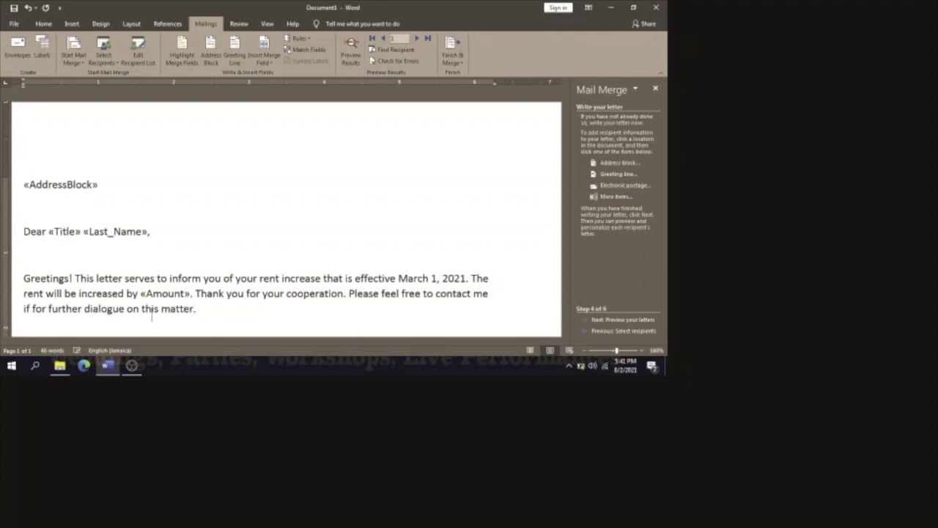
key(Return)
key(Return)
text(Yous truly)
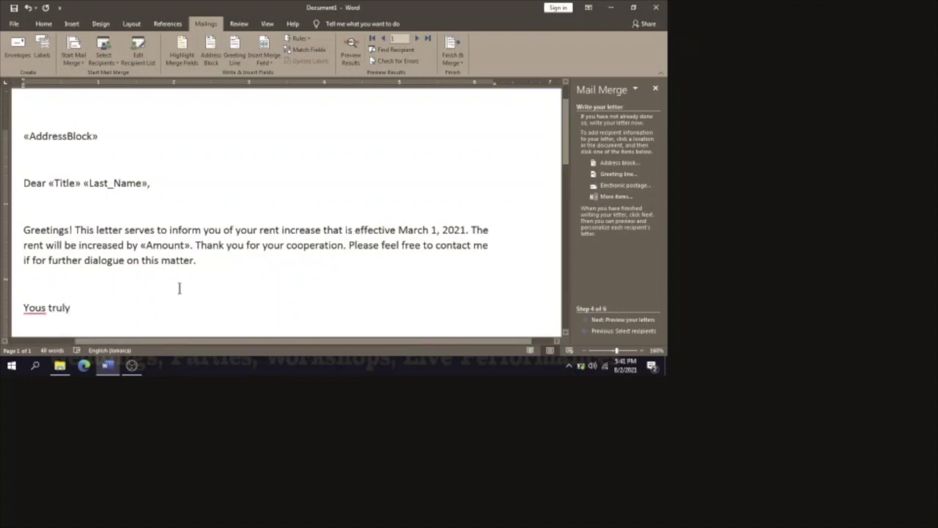
click(44, 310)
text(r)
key(Right)
key(Right)
key(Right)
key(Right)
key(Right)
key(Right)
key(Right)
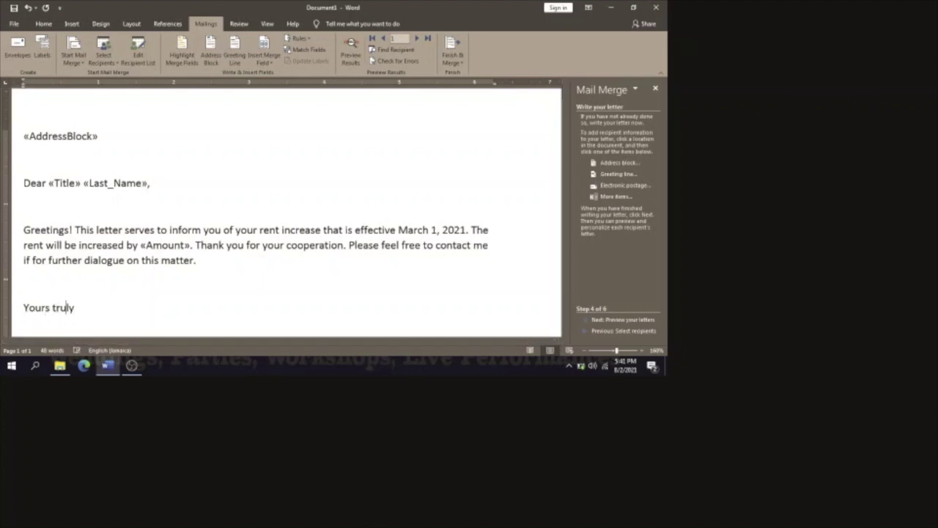
text(.)
key(Return)
text(Carmen)
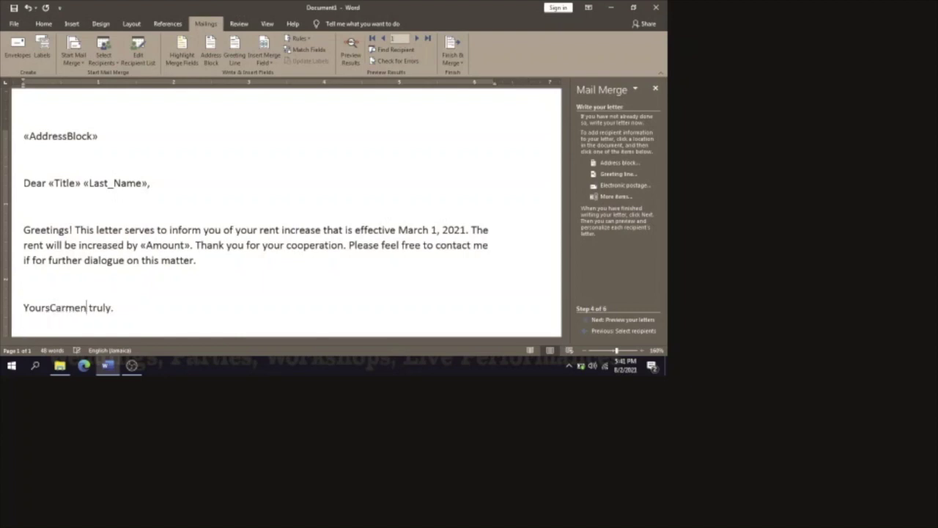
key(BackSpace)
key(BackSpace)
key(BackSpace)
key(BackSpace)
key(BackSpace)
key(BackSpace)
key(BackSpace)
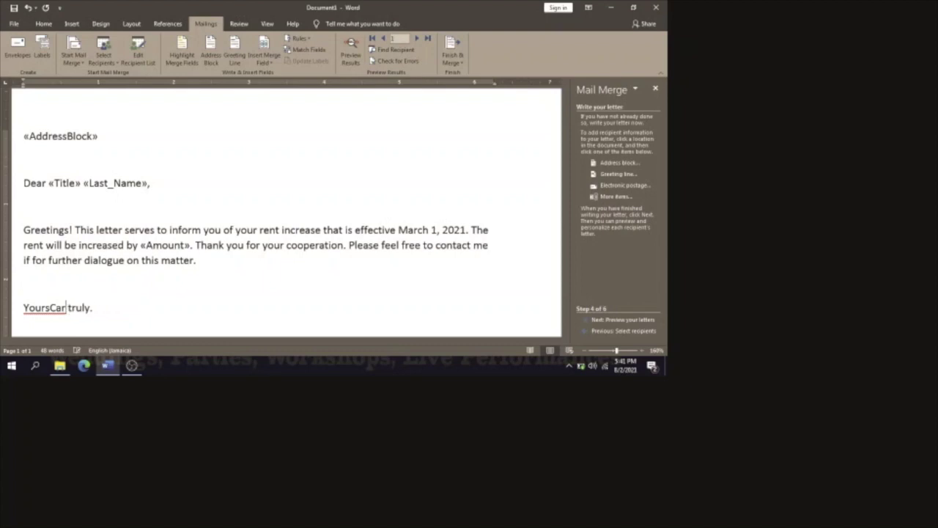
click(90, 312)
key(BackSpace)
text(,)
Step: Add the sender's name and 'Owner, Apartment Complex' on separate lines below the sign-off
key(Return)
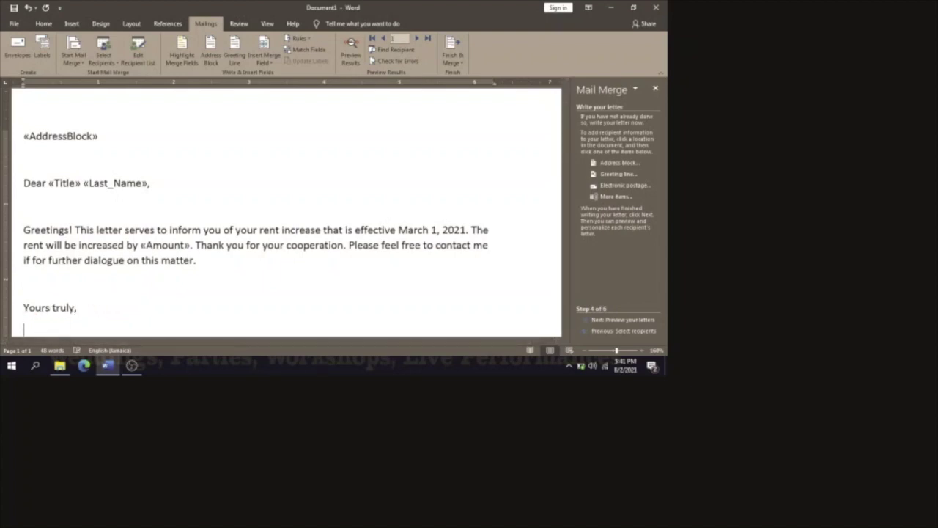
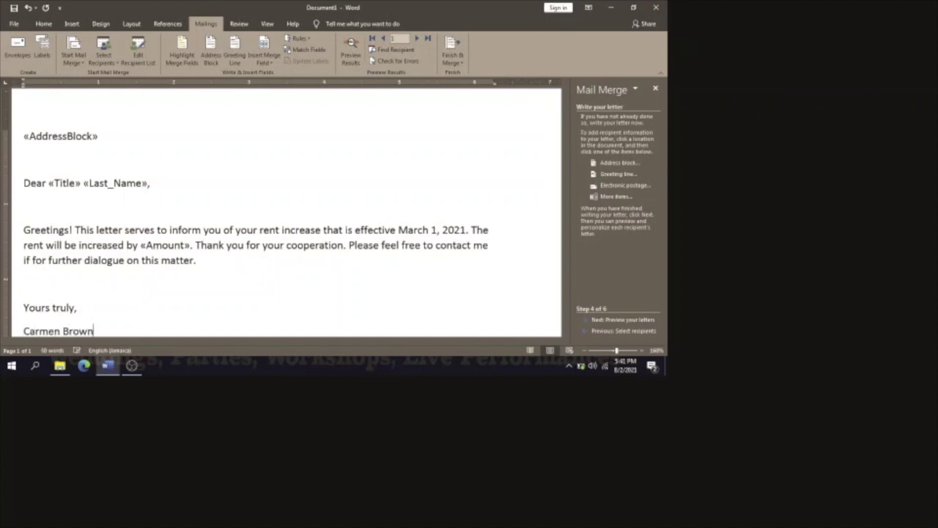
key(Return)
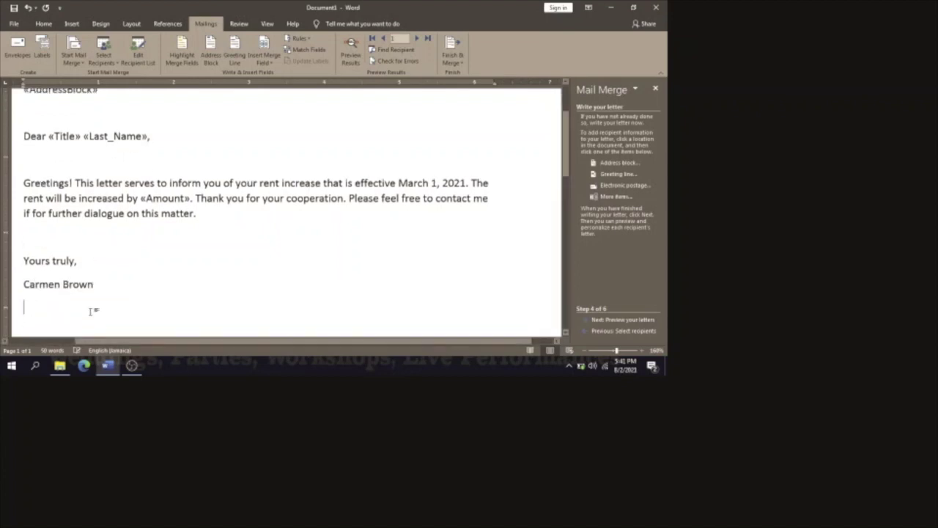
text(O)
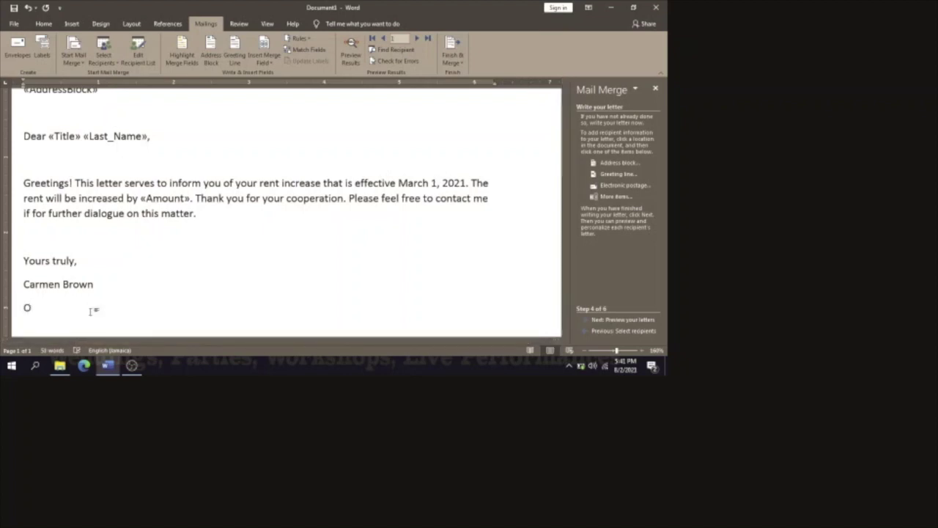
text(wner, Ap)
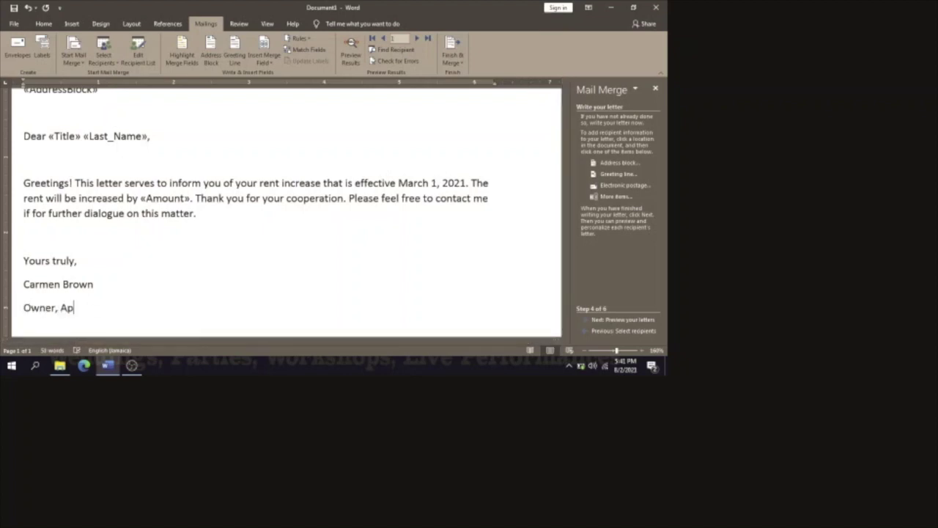
text(artment Complx)
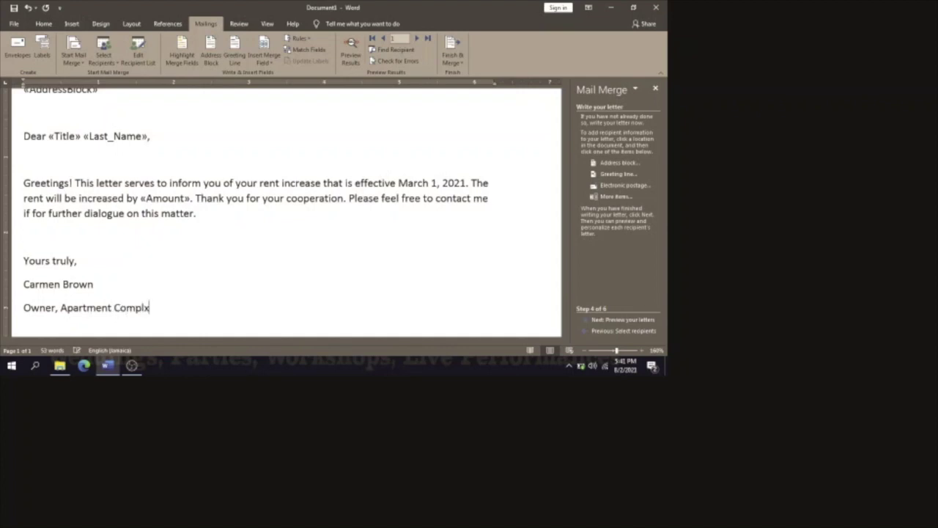
key(BackSpace)
text(ex)
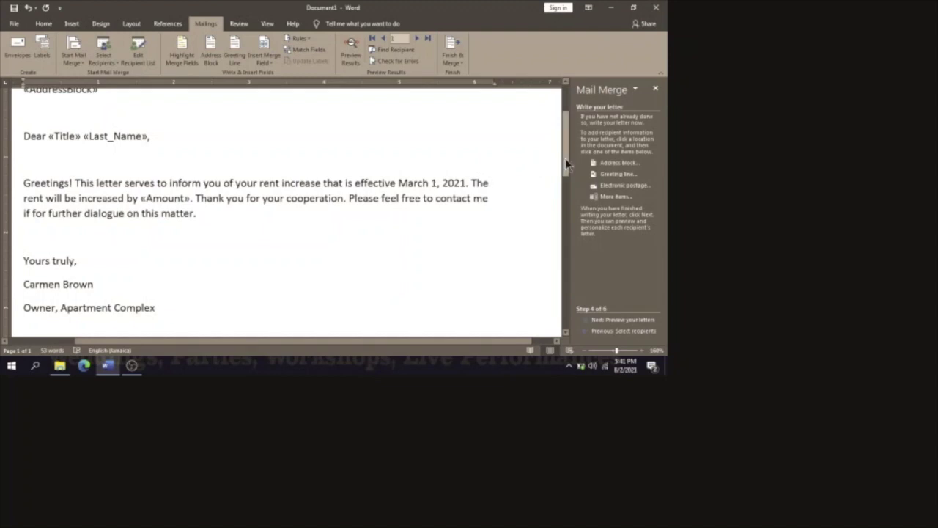
Step: Insert the Apt # merge field on a new line directly under «AddressBlock»
scroll(569, 156, up, 2)
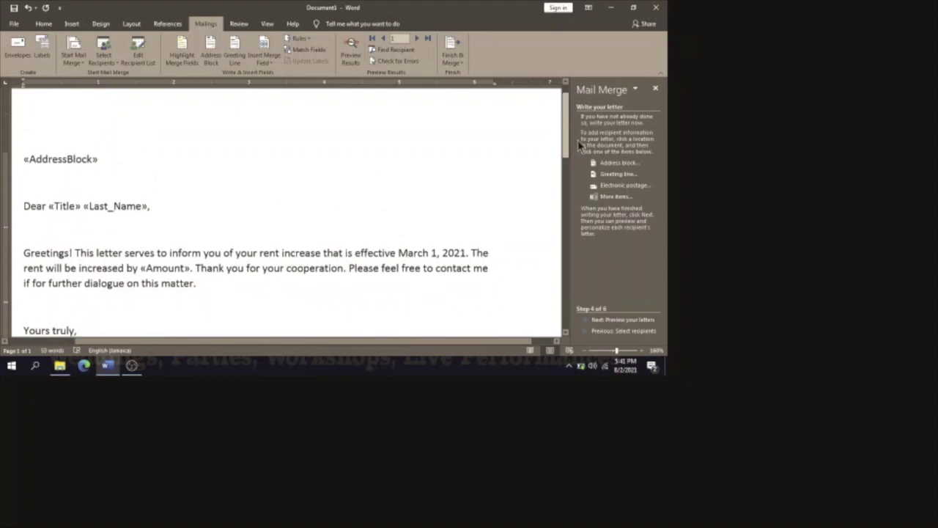
click(108, 158)
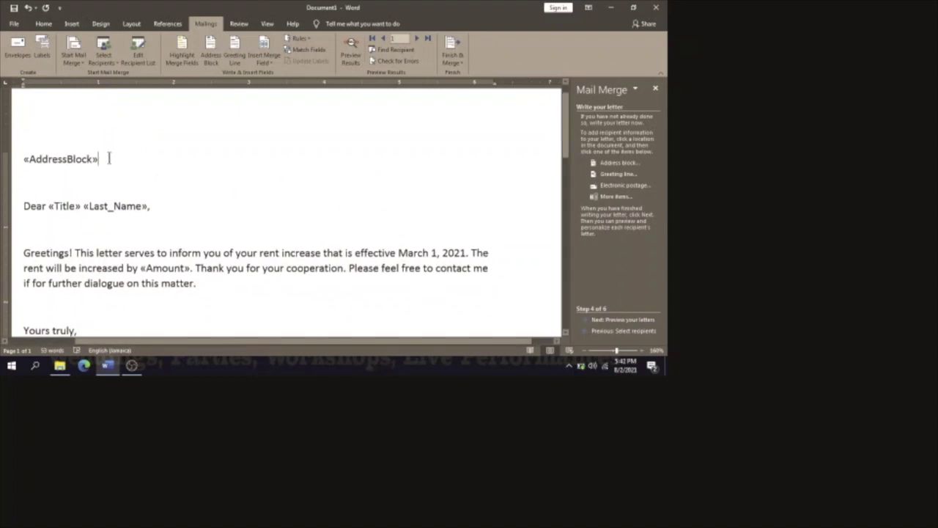
key(Return)
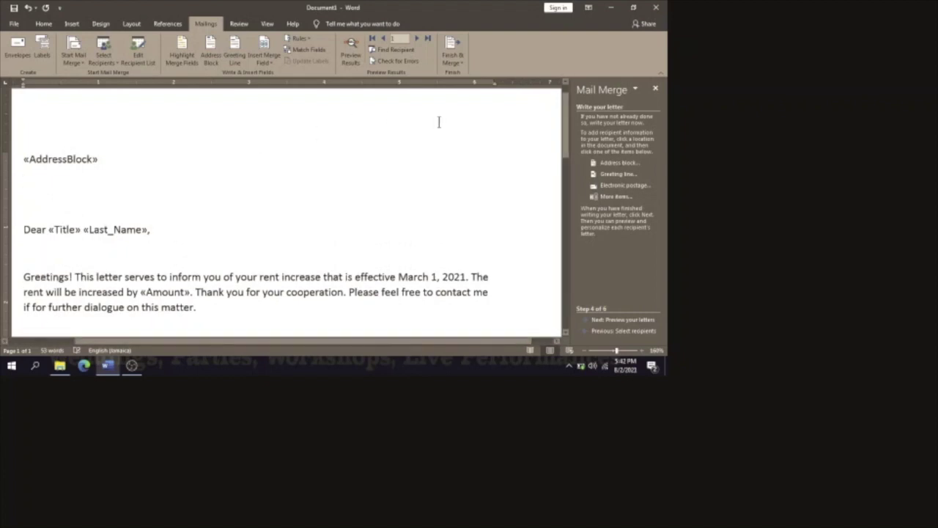
click(613, 197)
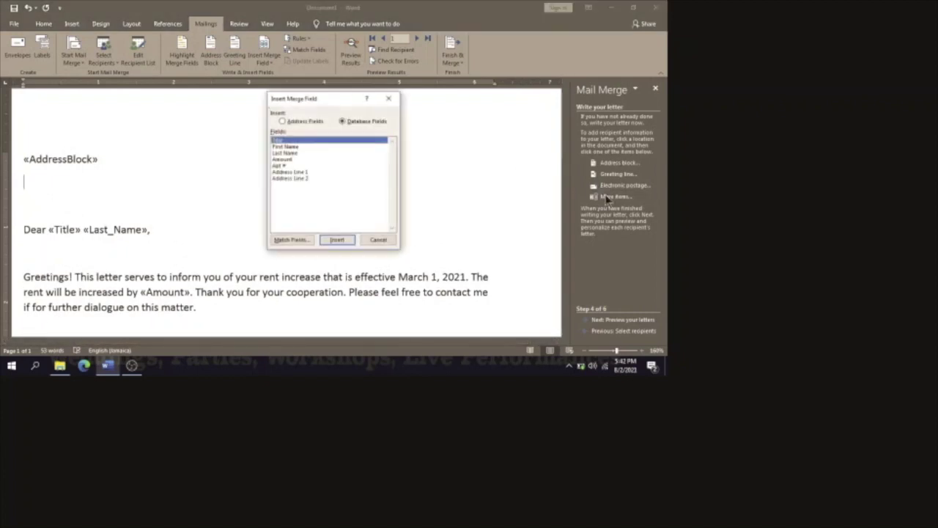
click(280, 166)
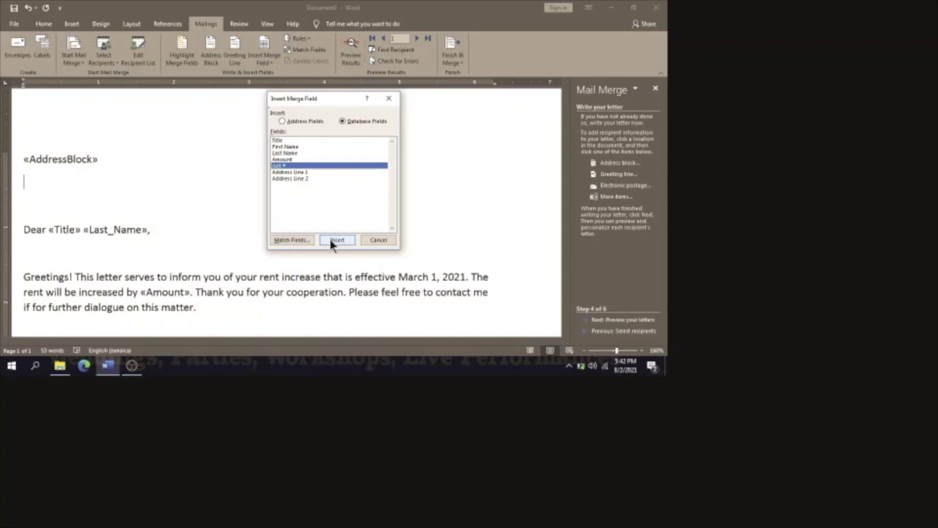
click(330, 238)
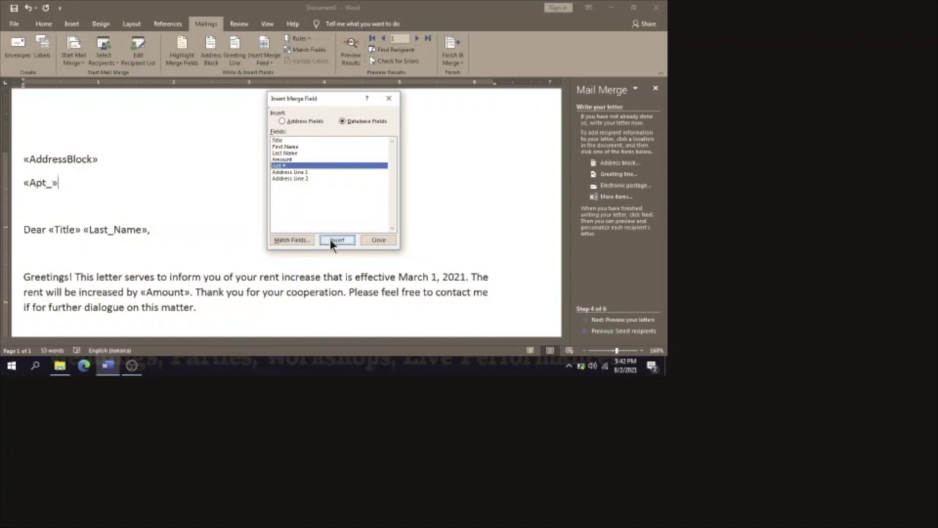
click(378, 239)
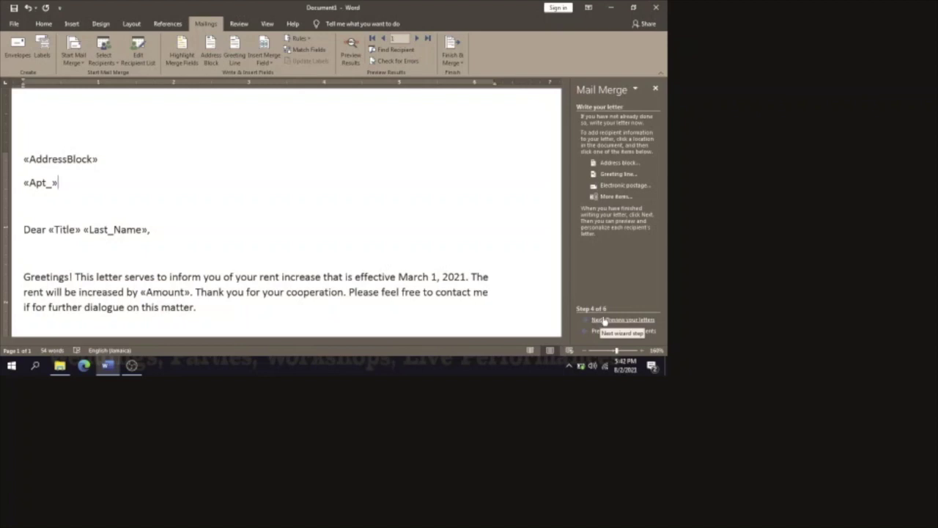
Step: Preview the merged letters, checking the $1,500 amount, and step through to the third recipient
click(604, 320)
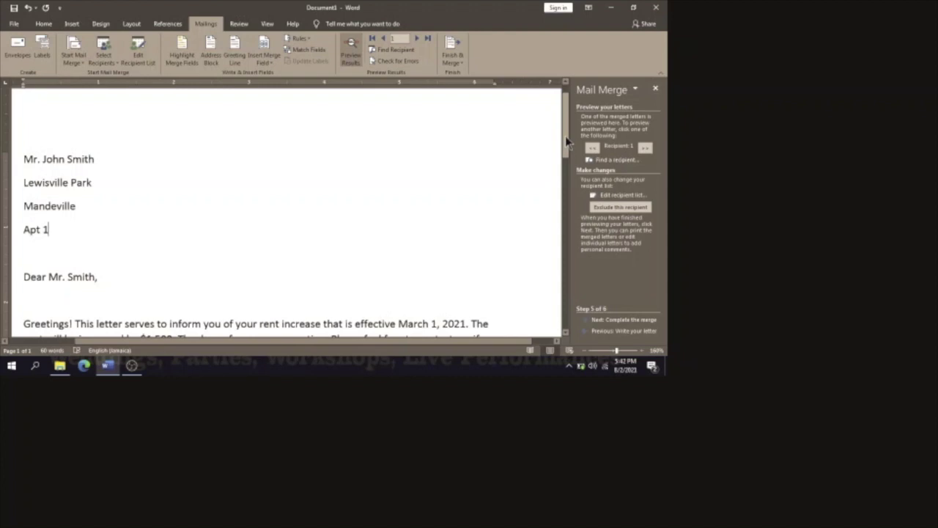
drag(565, 139, 573, 174)
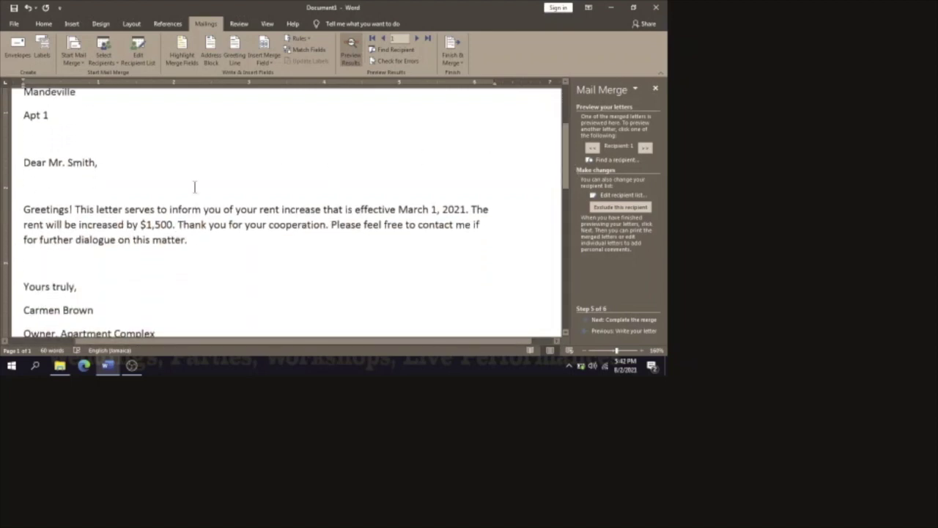
drag(140, 229, 173, 227)
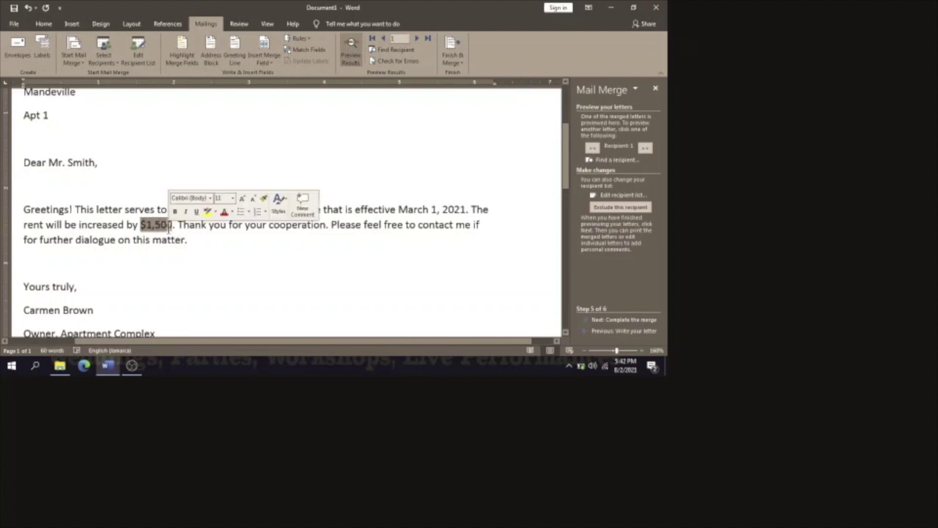
click(184, 249)
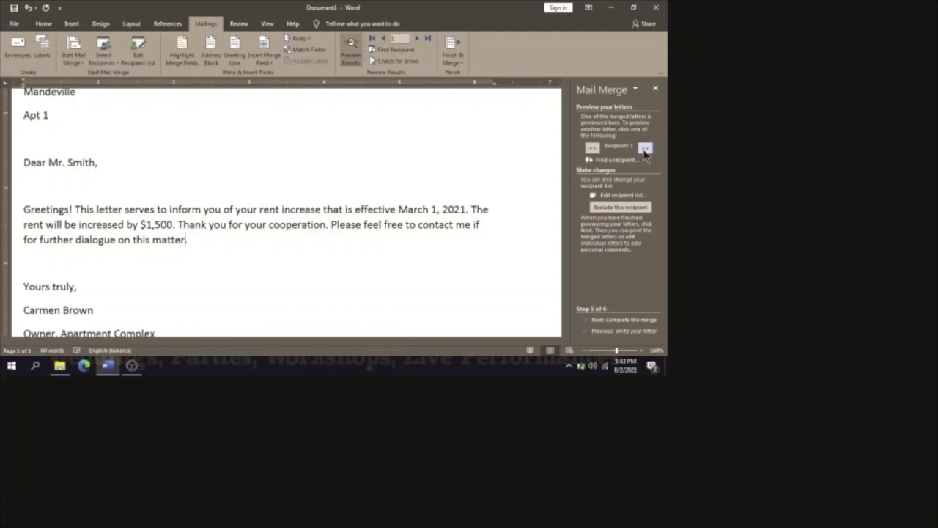
click(645, 149)
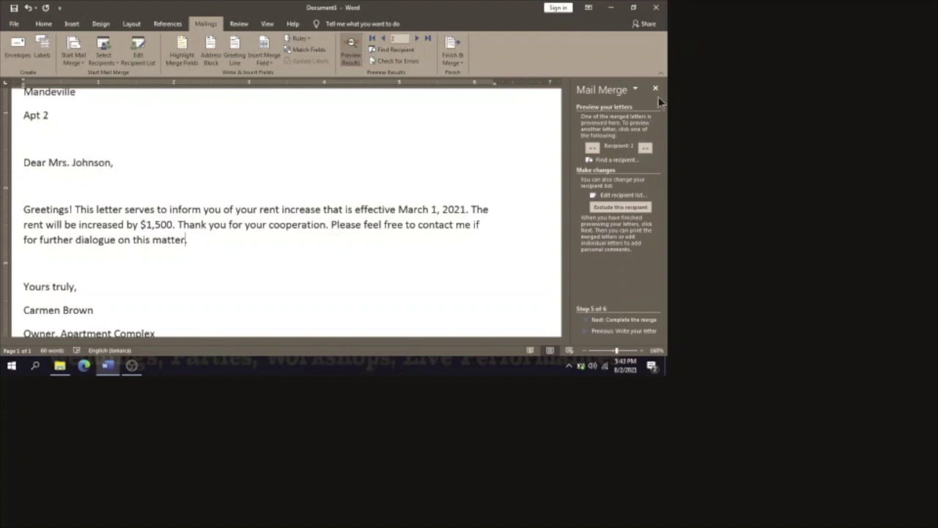
drag(570, 180, 578, 155)
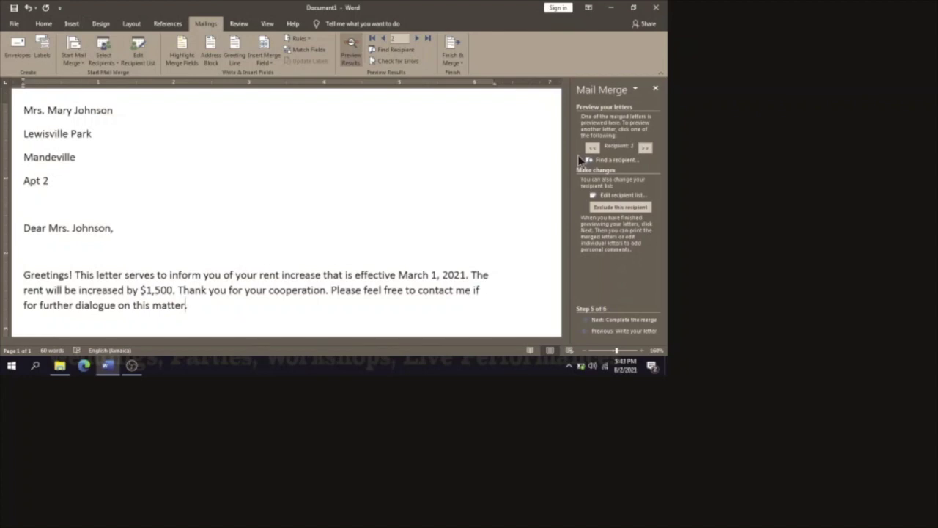
click(645, 148)
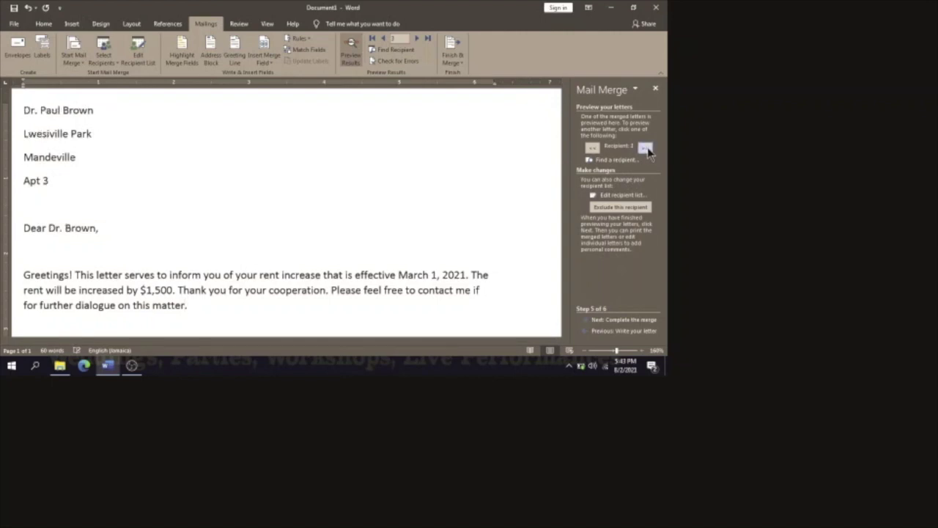
Step: Advance to Complete the merge, then Save As 'Rent increase letter' in the Documents folder
click(612, 319)
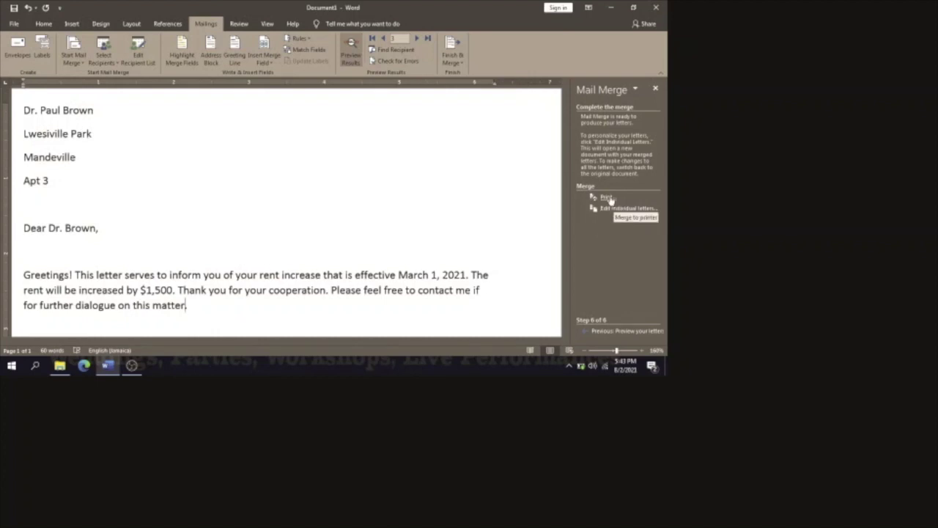
click(22, 27)
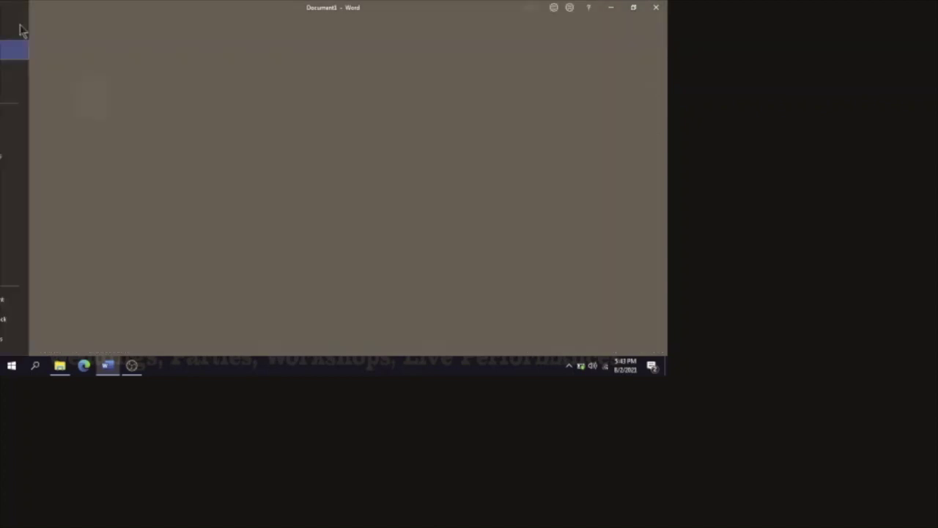
click(31, 156)
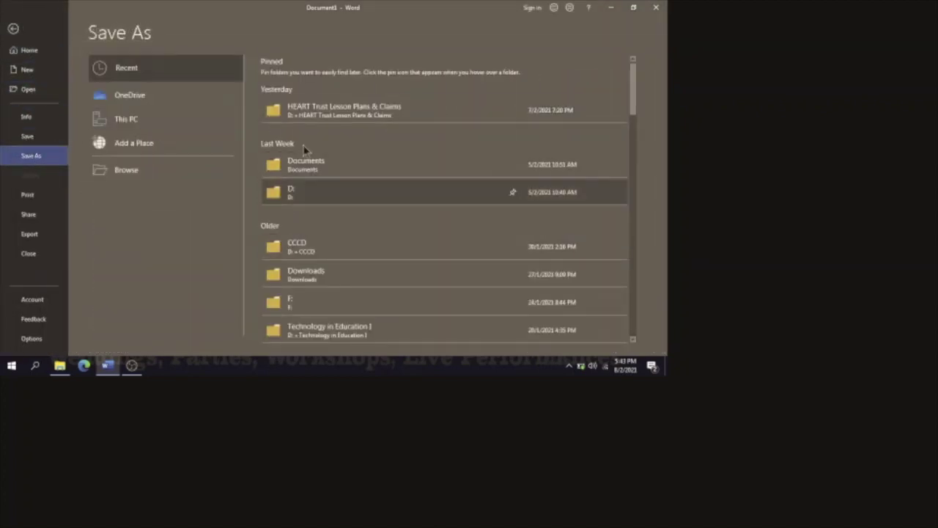
click(300, 162)
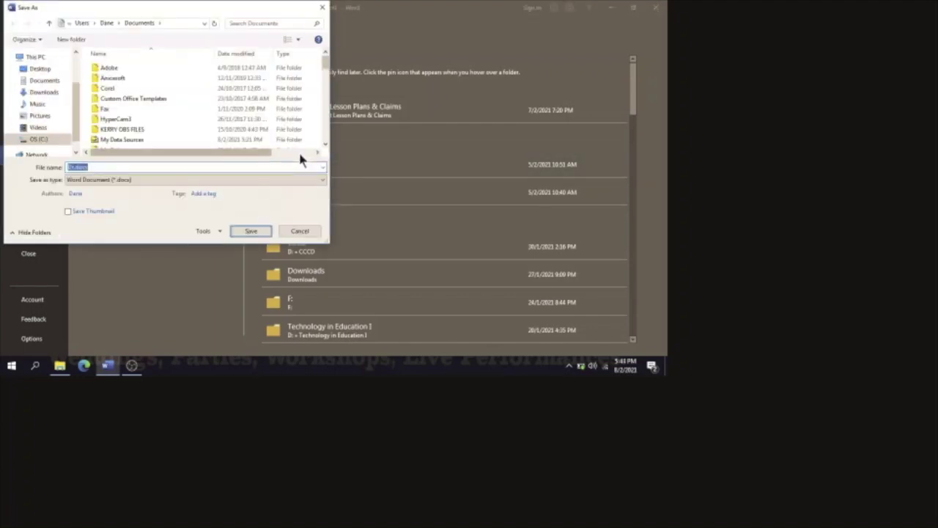
text(Rent increase lettter)
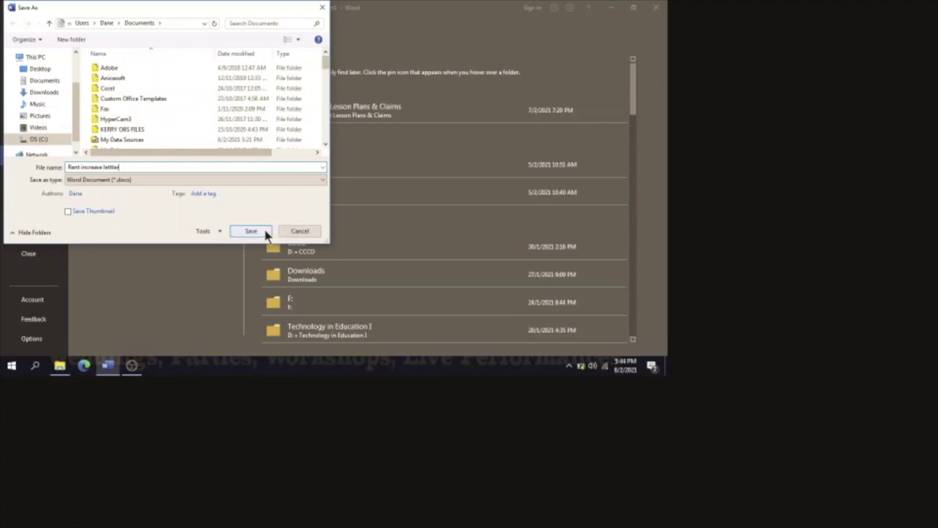
click(262, 231)
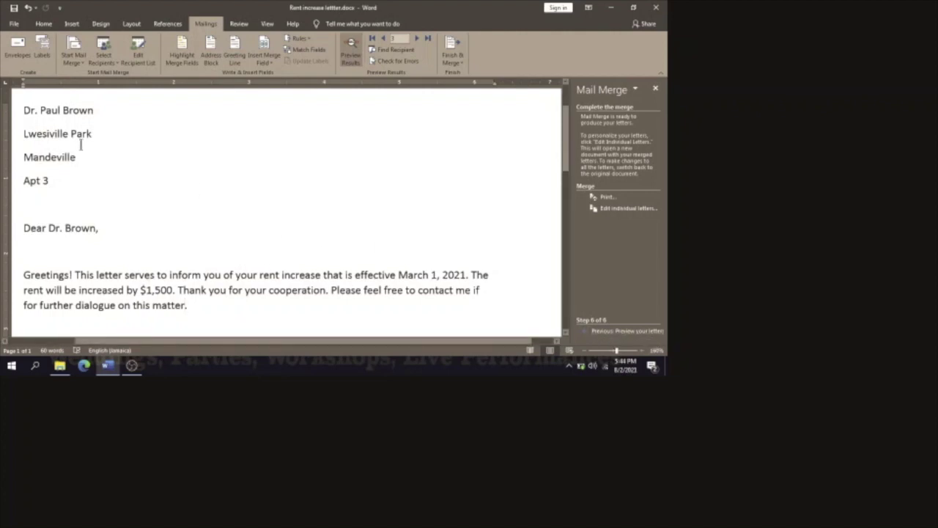
Step: Go back three steps to Select recipients and open the Apt complex residents recipient list
click(615, 330)
click(616, 331)
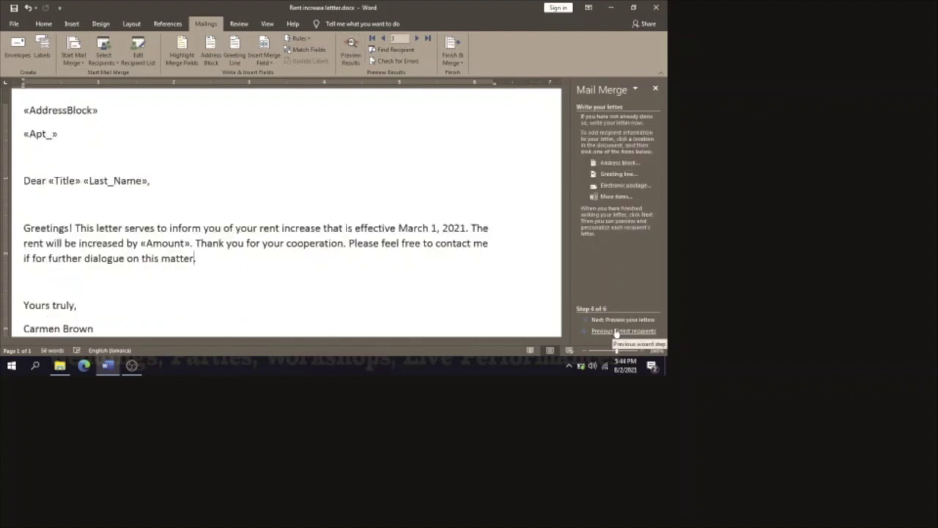
click(616, 331)
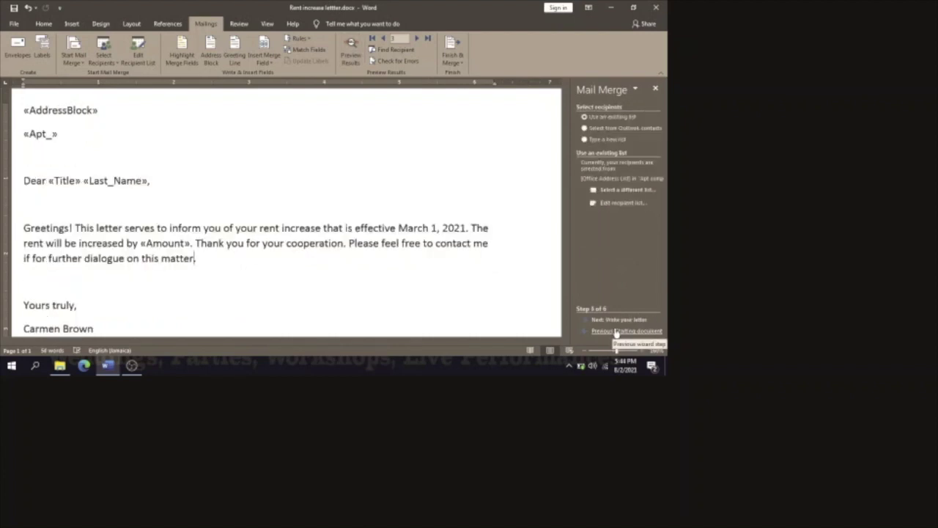
click(624, 202)
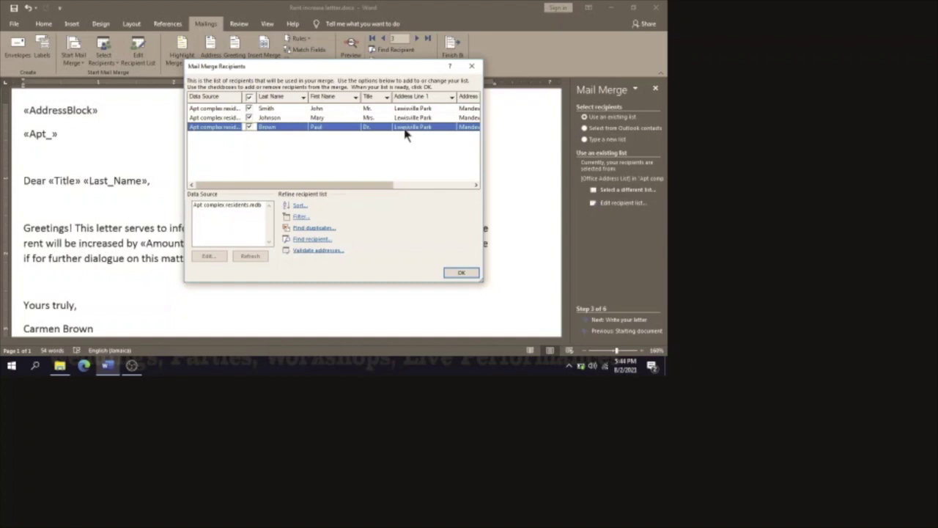
click(206, 209)
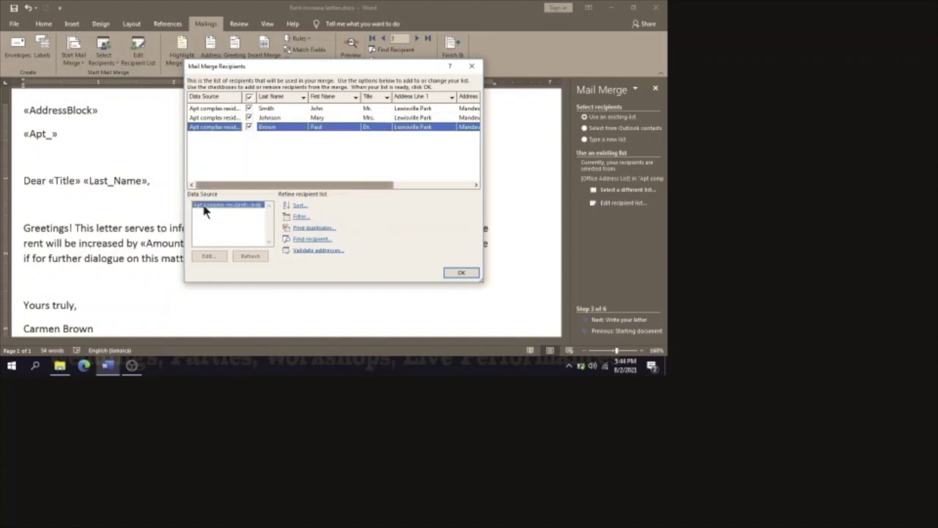
Step: Correct the Apt 3 recipient's street to Lewisville Park in the data source and save the change
click(209, 257)
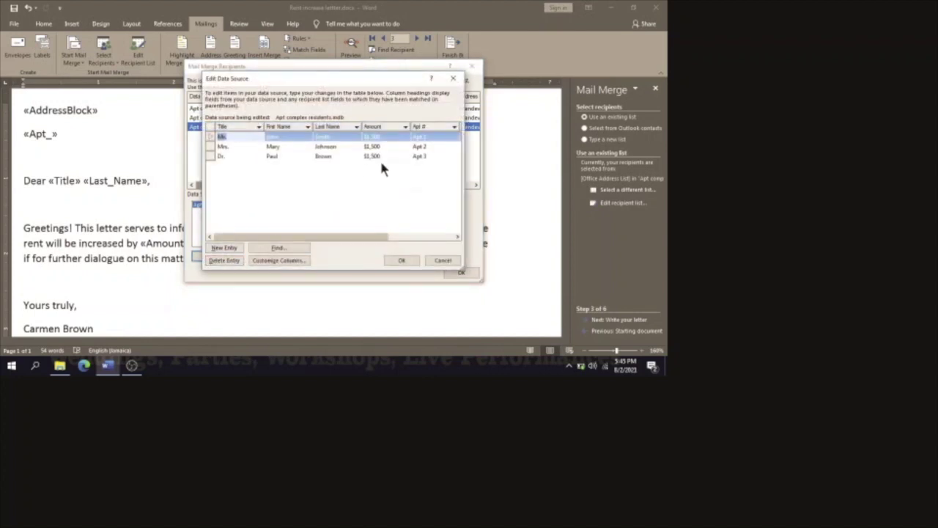
drag(300, 240, 372, 243)
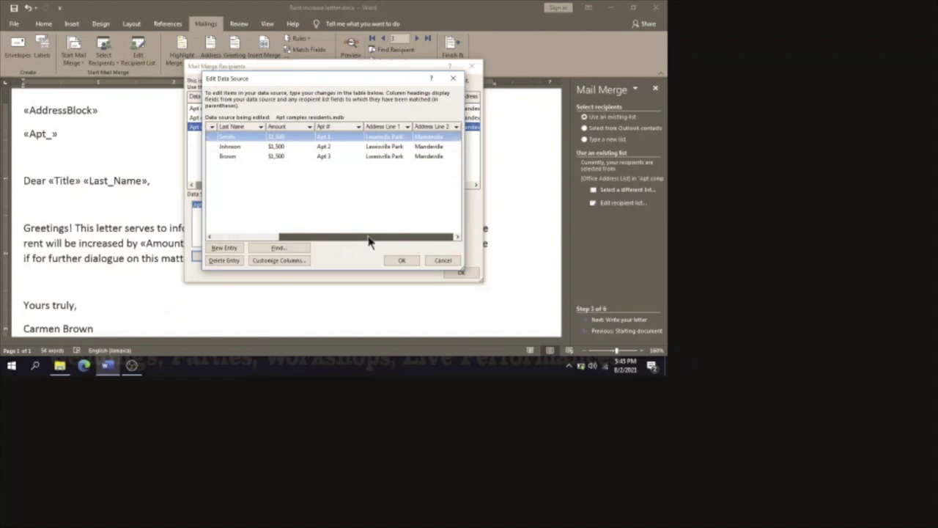
click(380, 157)
click(379, 159)
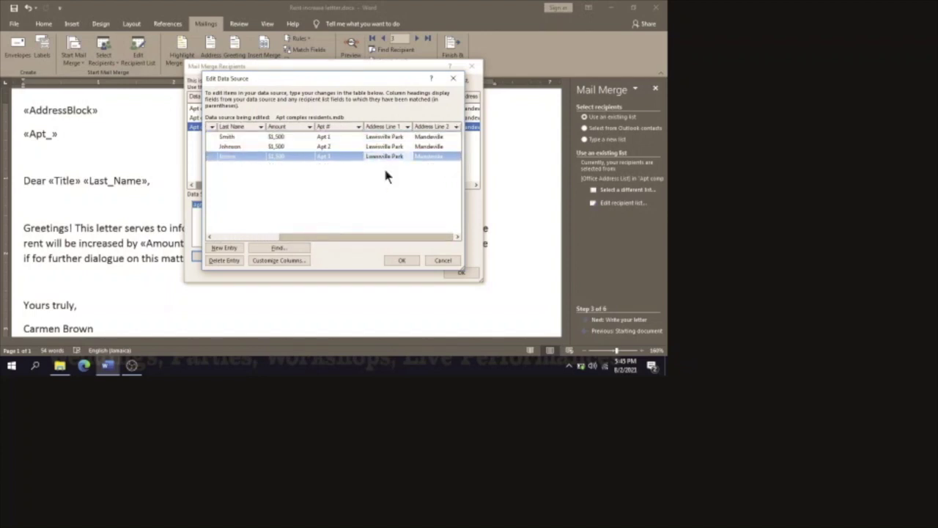
key(BackSpace)
key(BackSpace)
key(BackSpace)
key(BackSpace)
text(ewis)
click(399, 260)
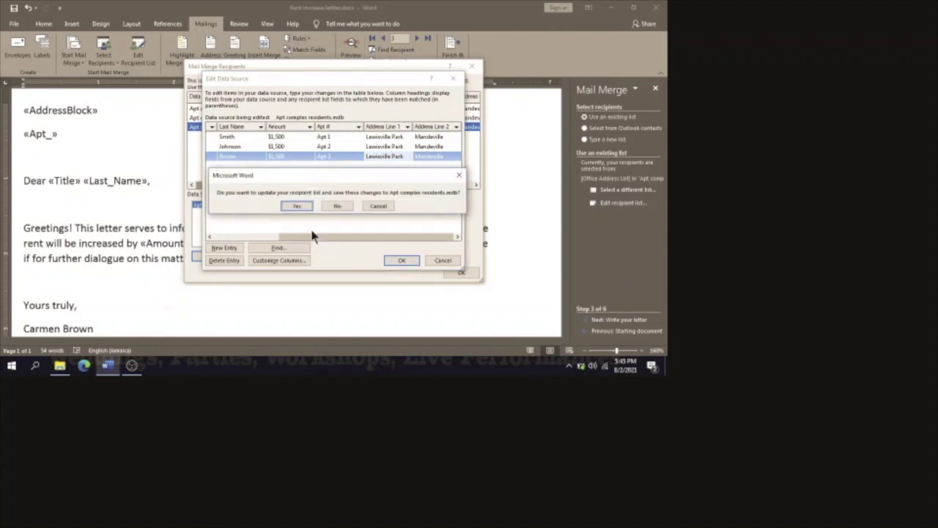
click(294, 208)
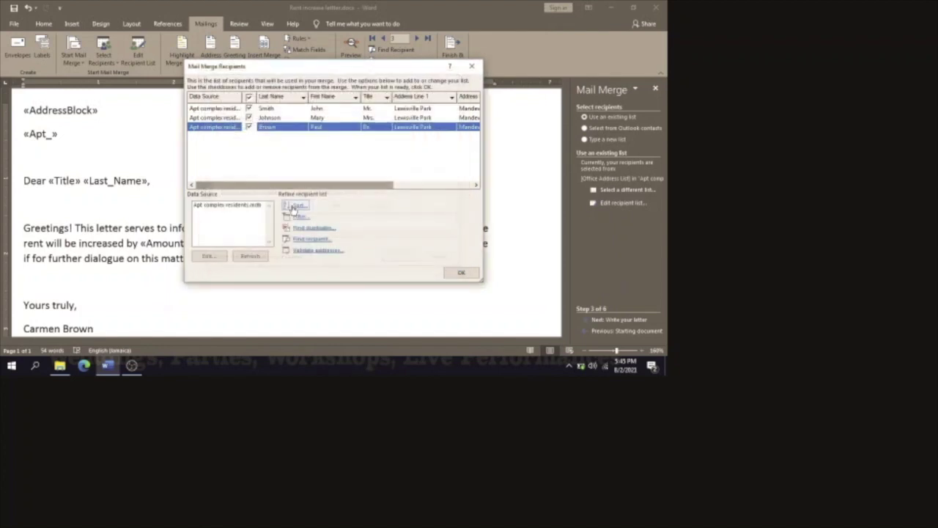
Step: Close the recipient list and advance to Step 6 of 6, Complete the merge
click(460, 273)
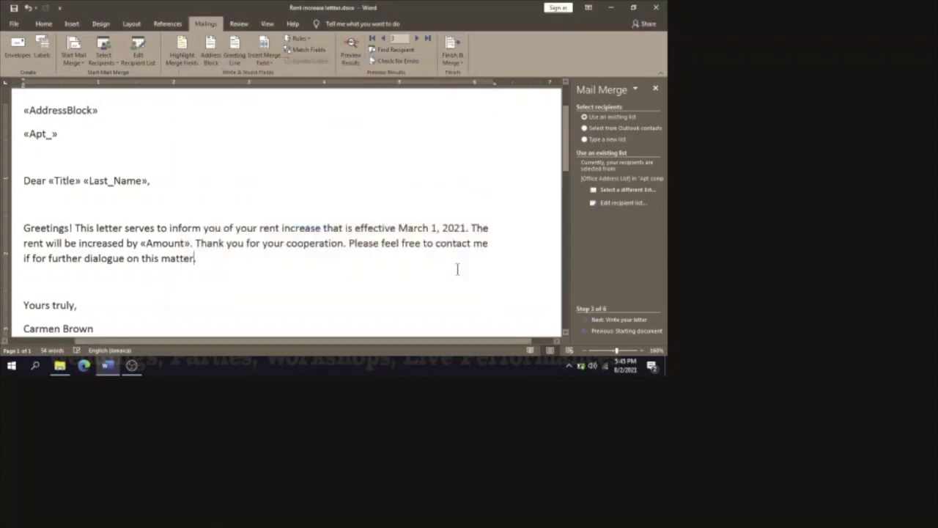
click(621, 321)
click(621, 321)
click(620, 320)
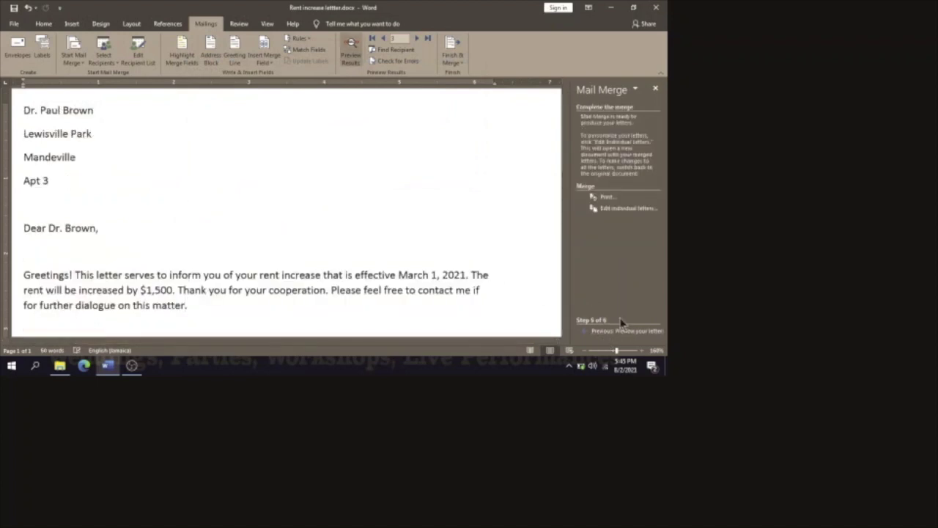